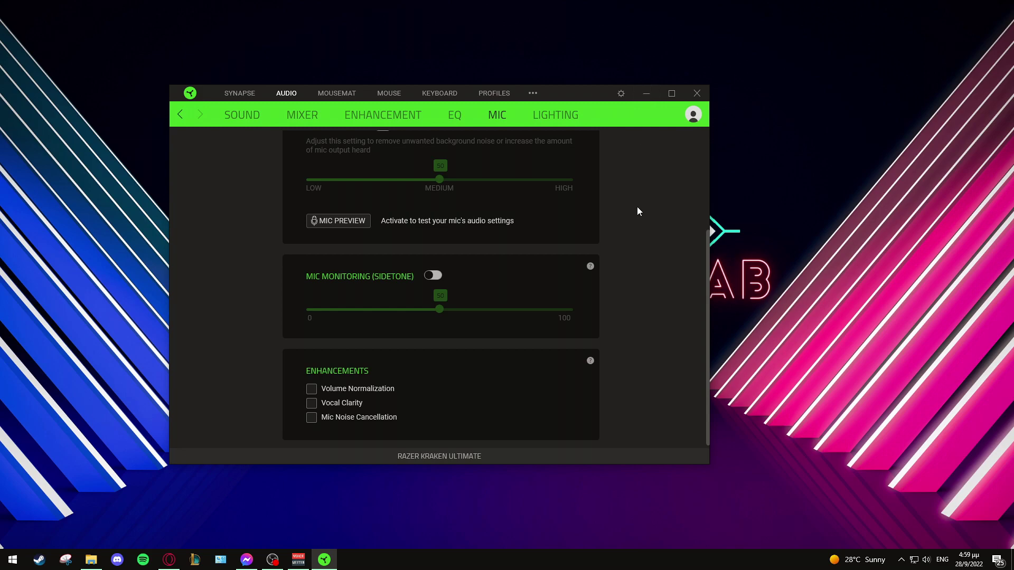
Minimize the headset software, switch to the web browser and examine the Voicemeeter Banana page's download and install options
click(646, 94)
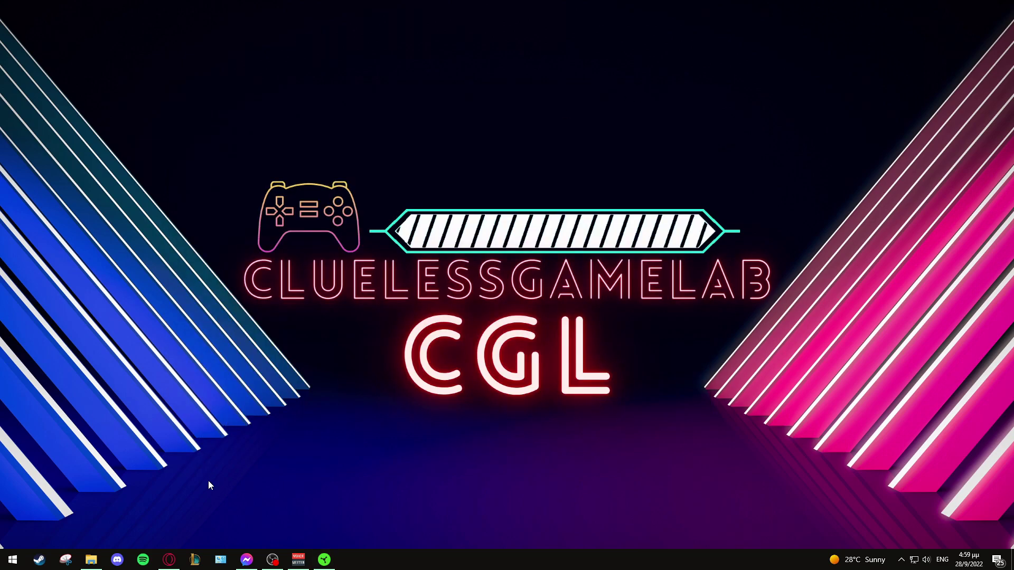
click(169, 566)
click(147, 9)
click(369, 8)
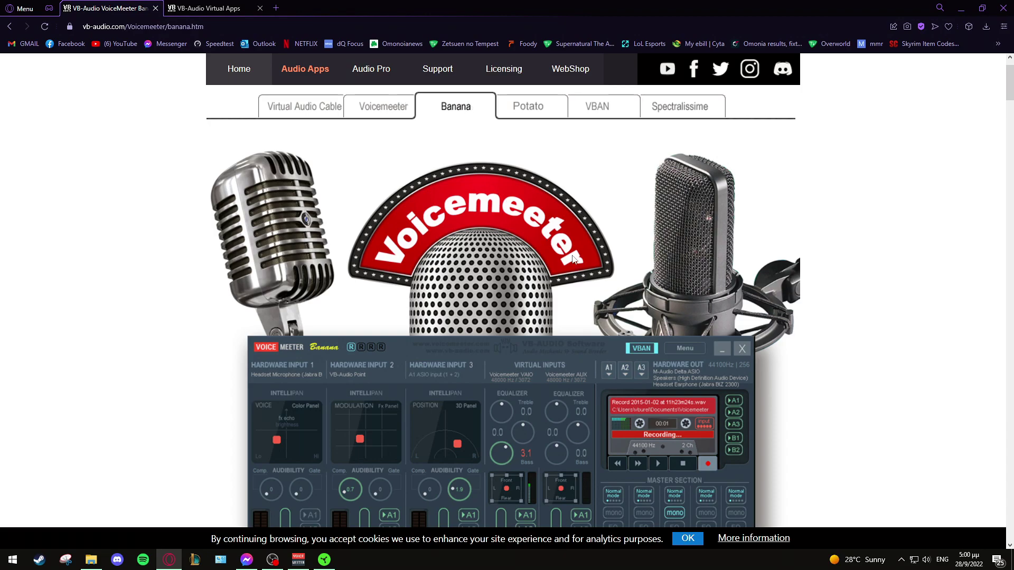
scroll(530, 356, down, 10)
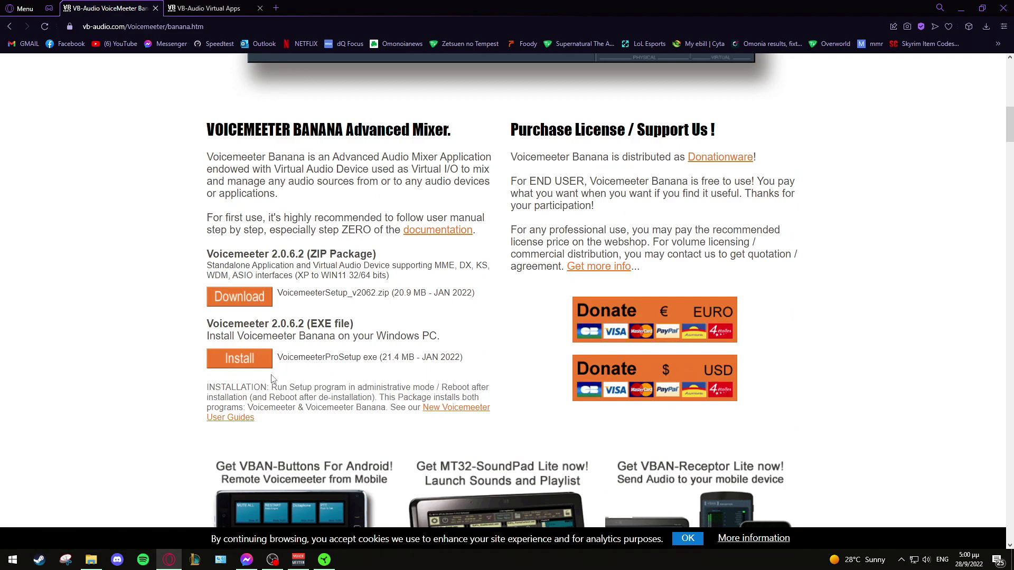
scroll(353, 279, up, 10)
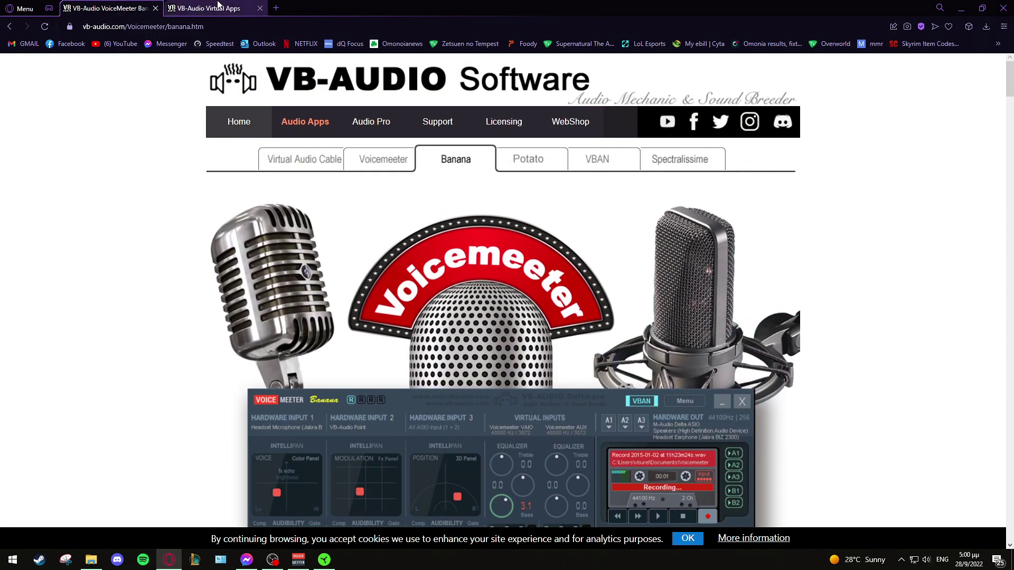
View the VB-CABLE Virtual Audio Device download page on the VB-Audio site and minimize the browser
click(218, 6)
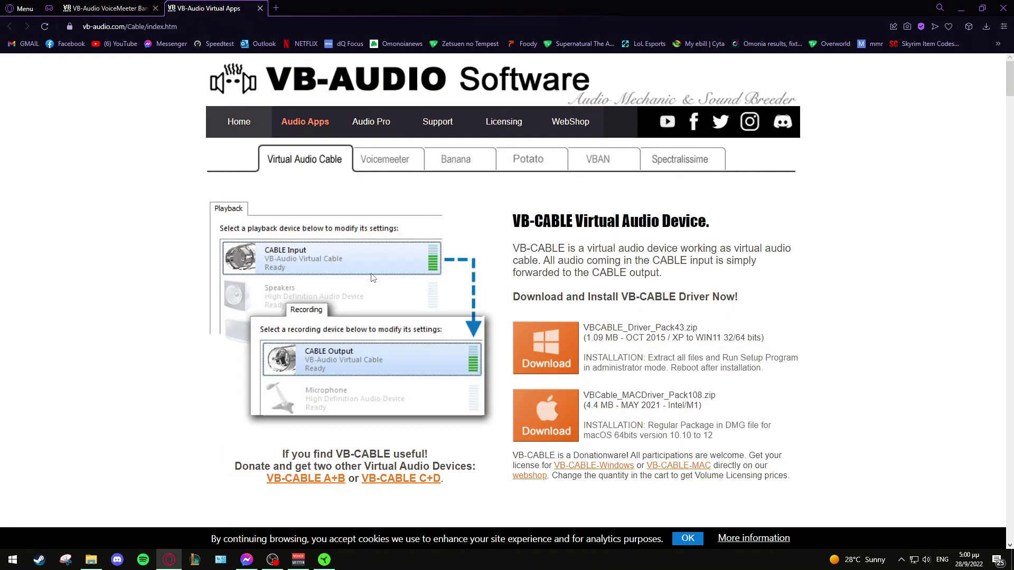
drag(512, 221, 653, 222)
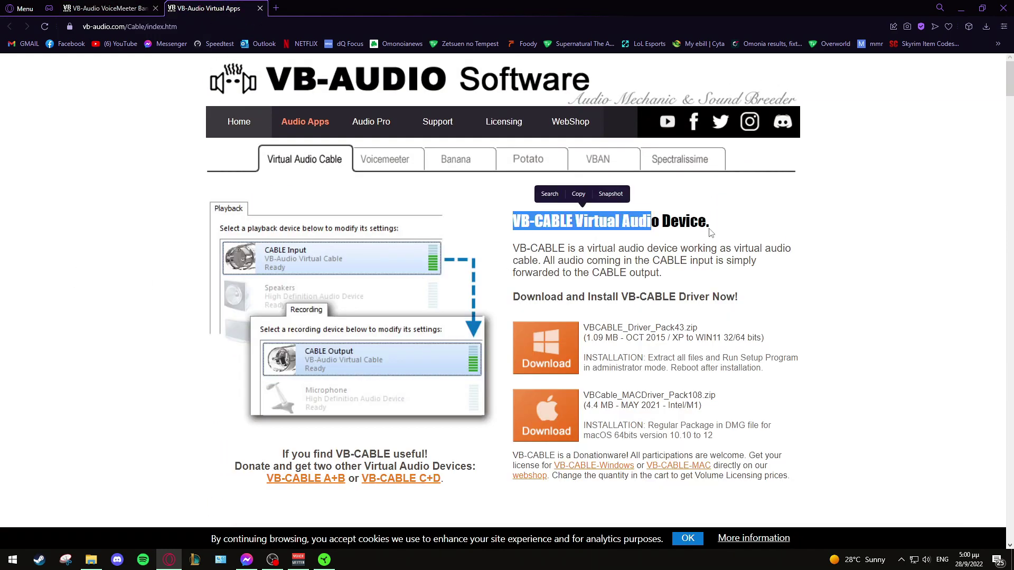
click(572, 226)
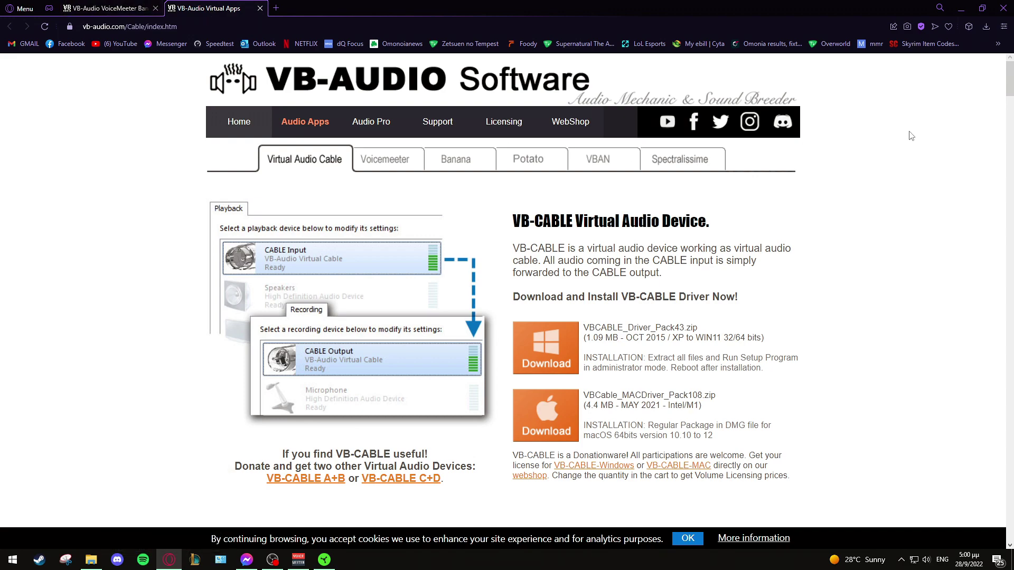
click(962, 9)
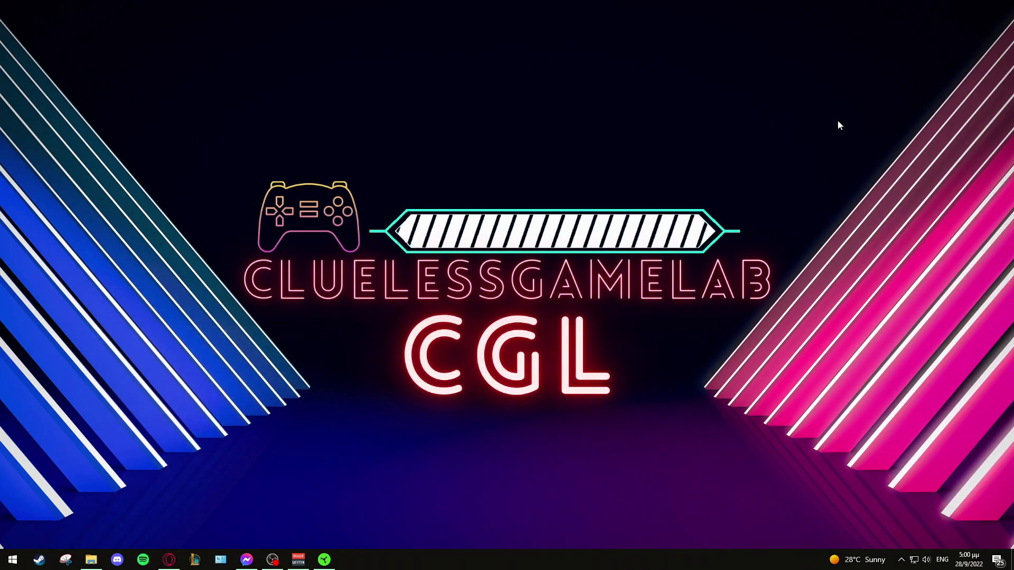
Switch to Voicemeeter Banana and review the devices available for hardware output A1 and Hardware Input 1
click(900, 560)
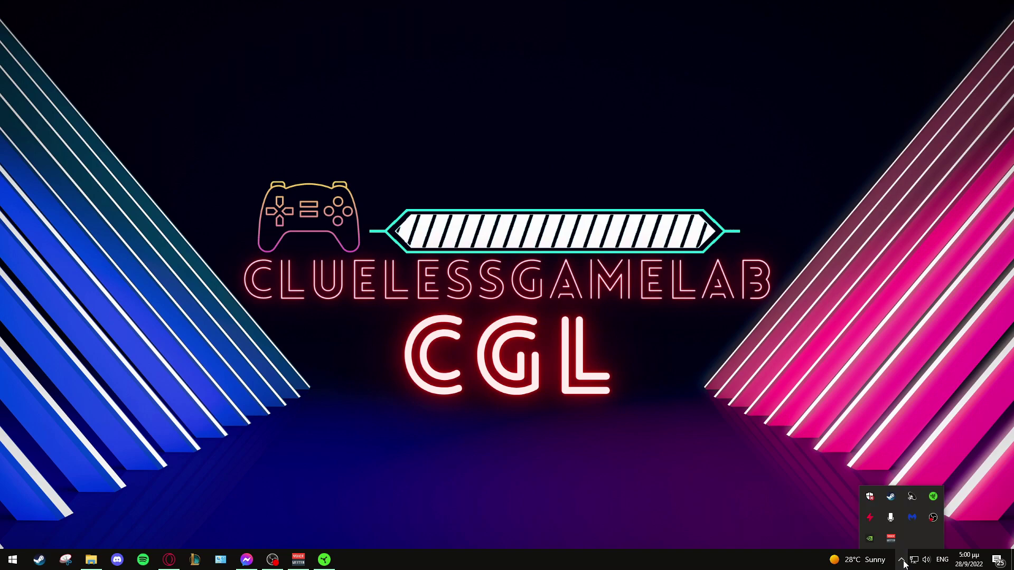
click(900, 377)
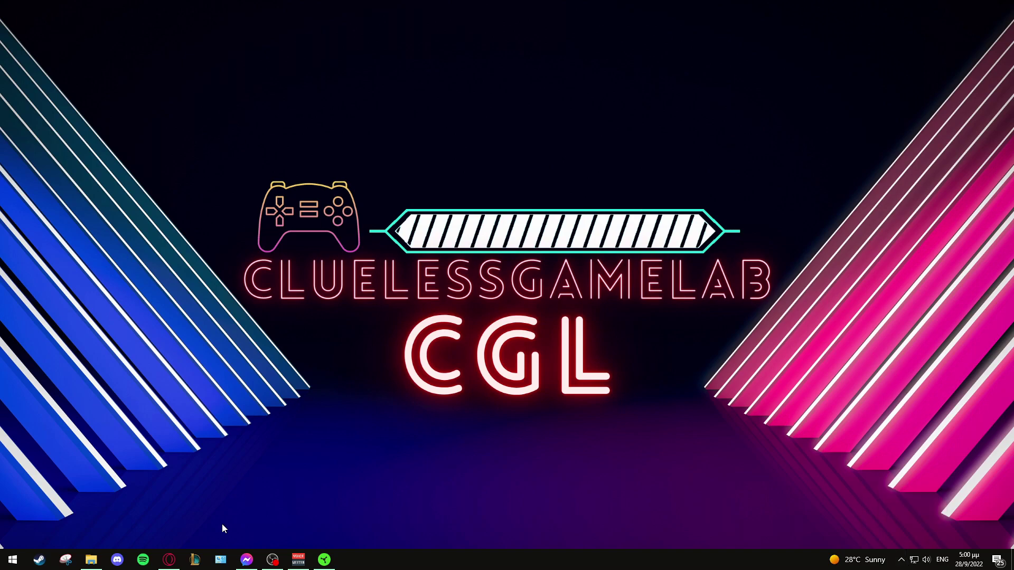
click(299, 560)
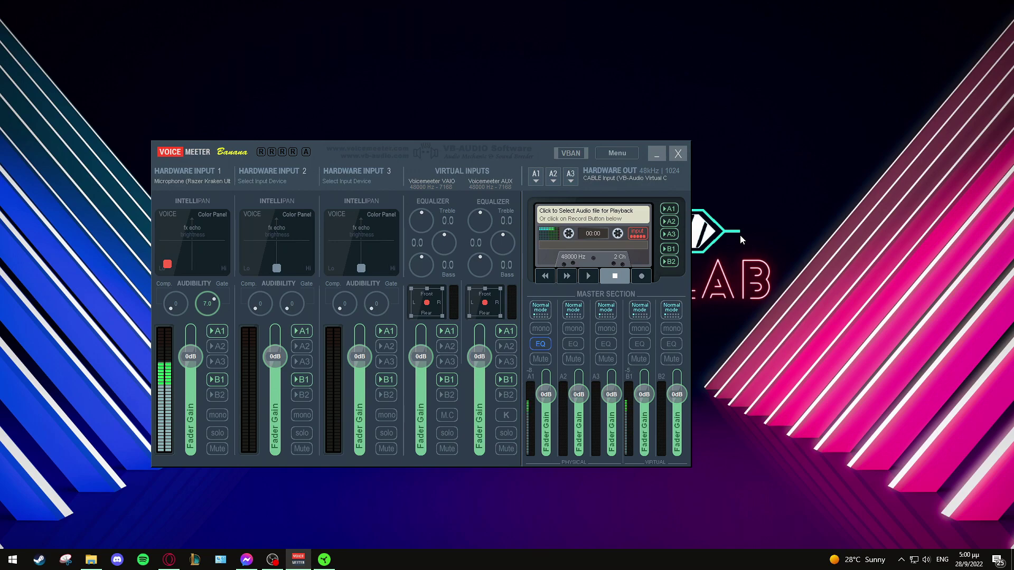
click(536, 181)
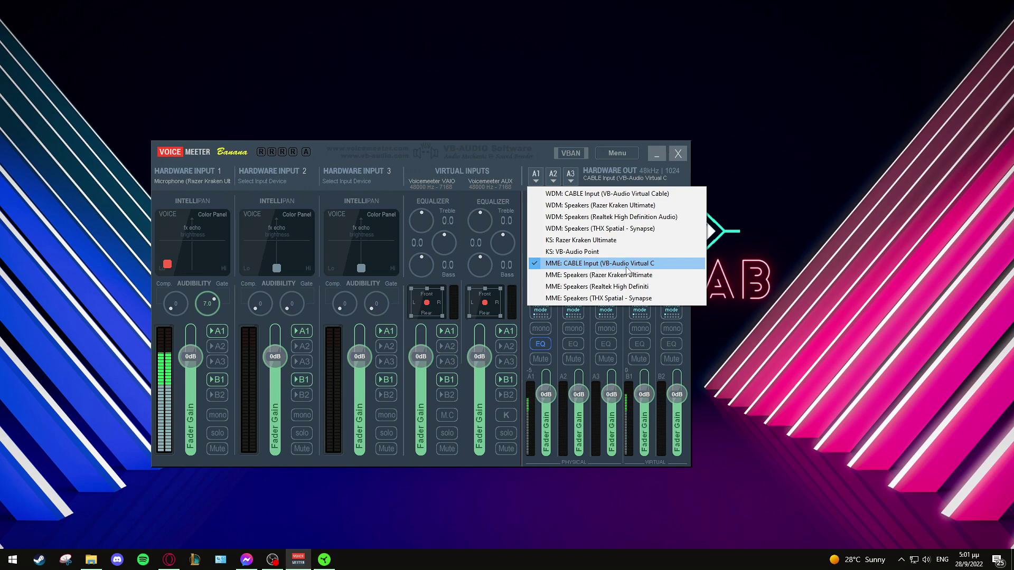
click(540, 174)
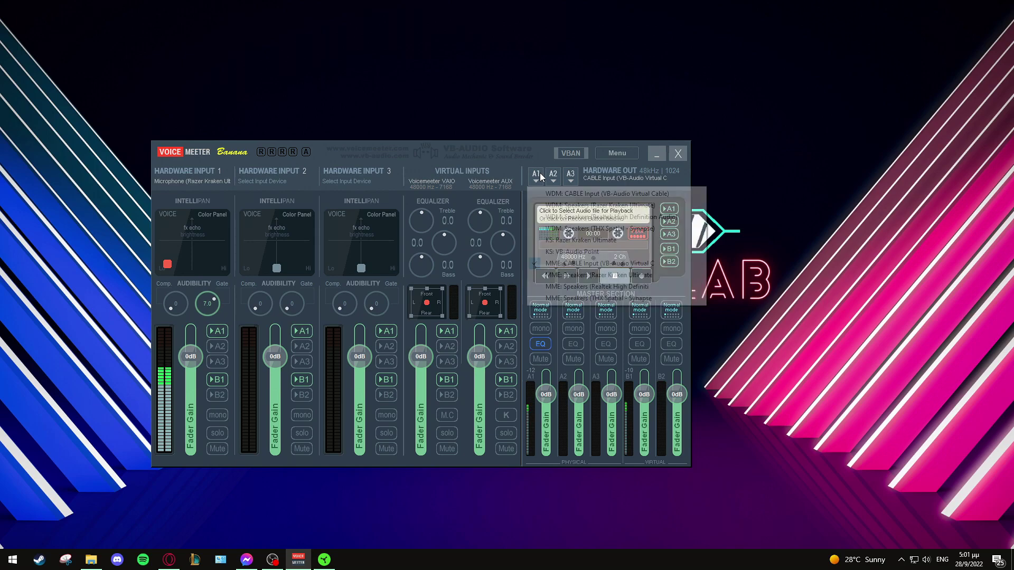
click(536, 152)
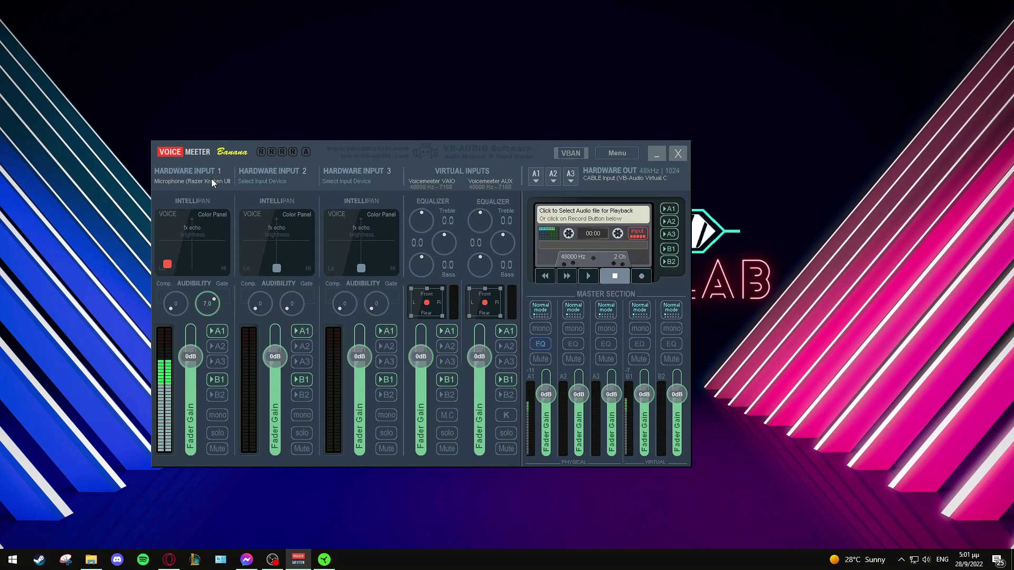
click(183, 181)
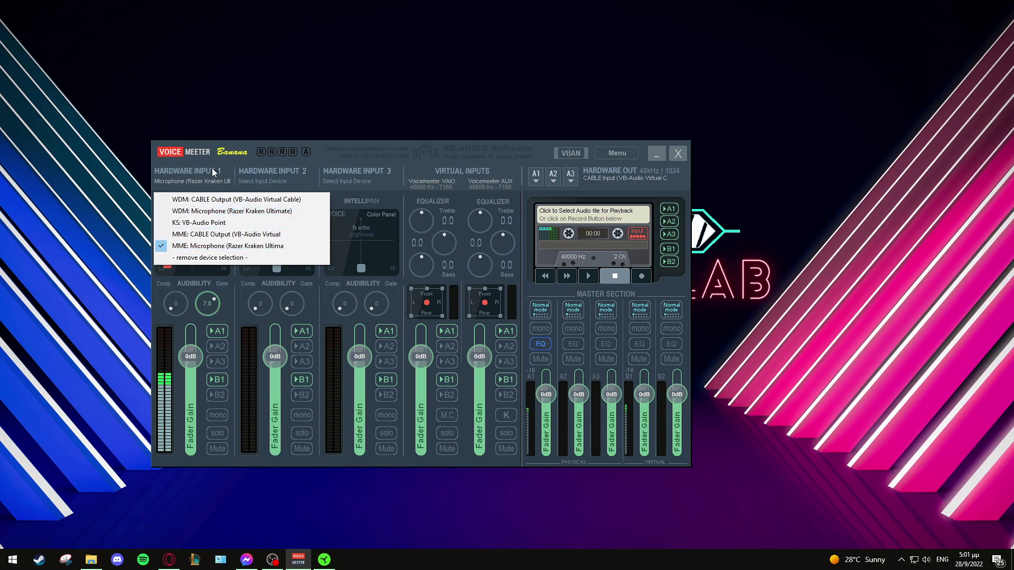
click(350, 147)
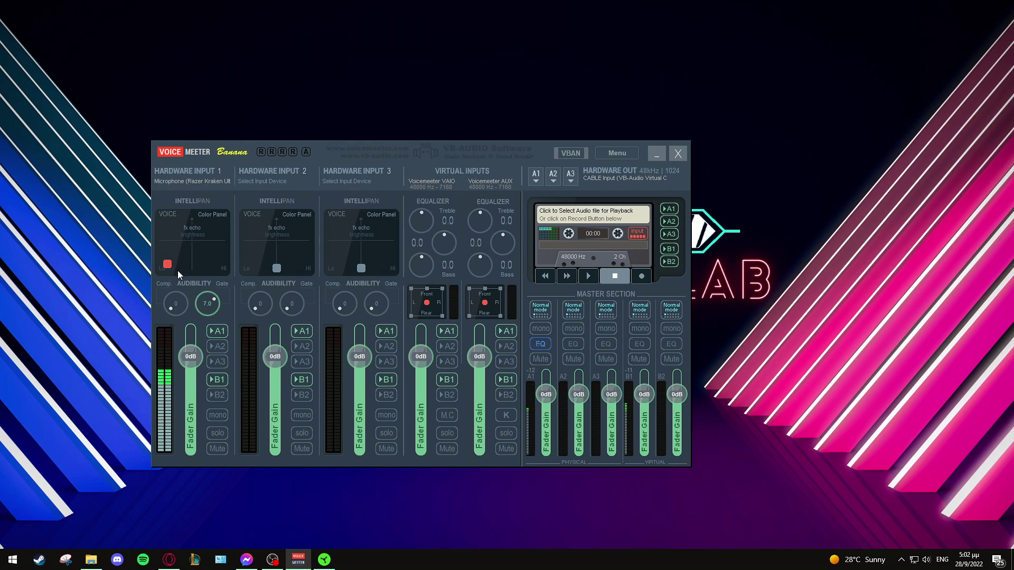
Try other marker positions on Hardware Input 1's IntelliPan color panel and return the marker to the lower-left corner
drag(167, 269, 193, 268)
drag(192, 265, 219, 229)
drag(217, 226, 167, 266)
drag(164, 261, 166, 264)
Examine the fourth band's frequency, gain and Q in bus A1's parametric equalizer and close its window
right_click(541, 344)
drag(654, 200, 405, 98)
drag(495, 100, 463, 124)
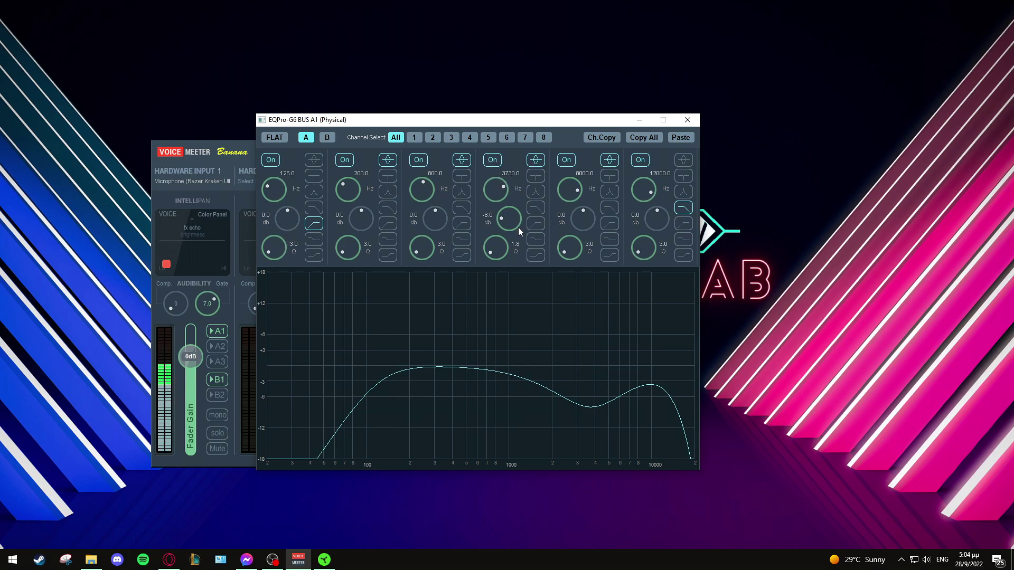
double_click(506, 188)
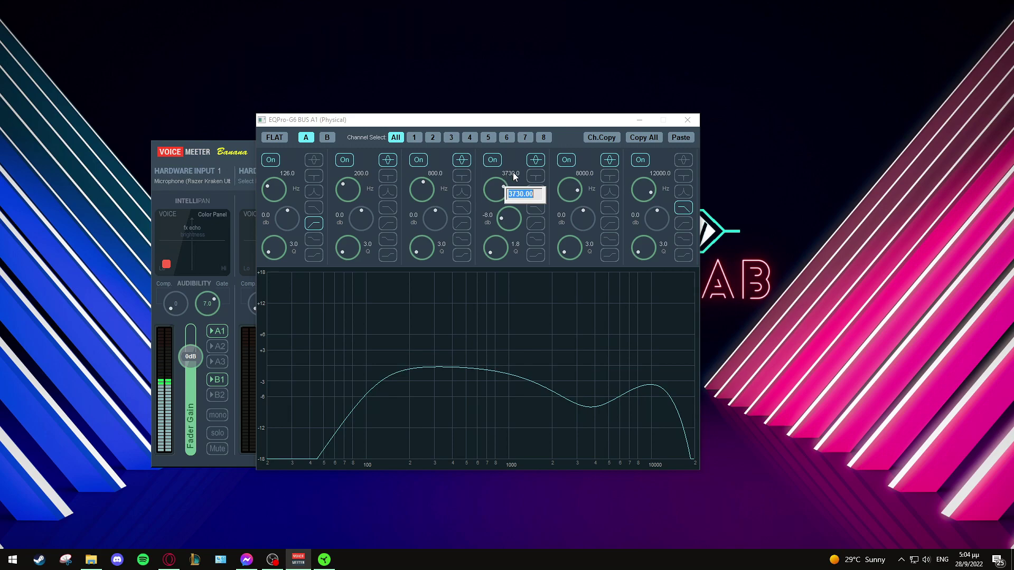
click(516, 237)
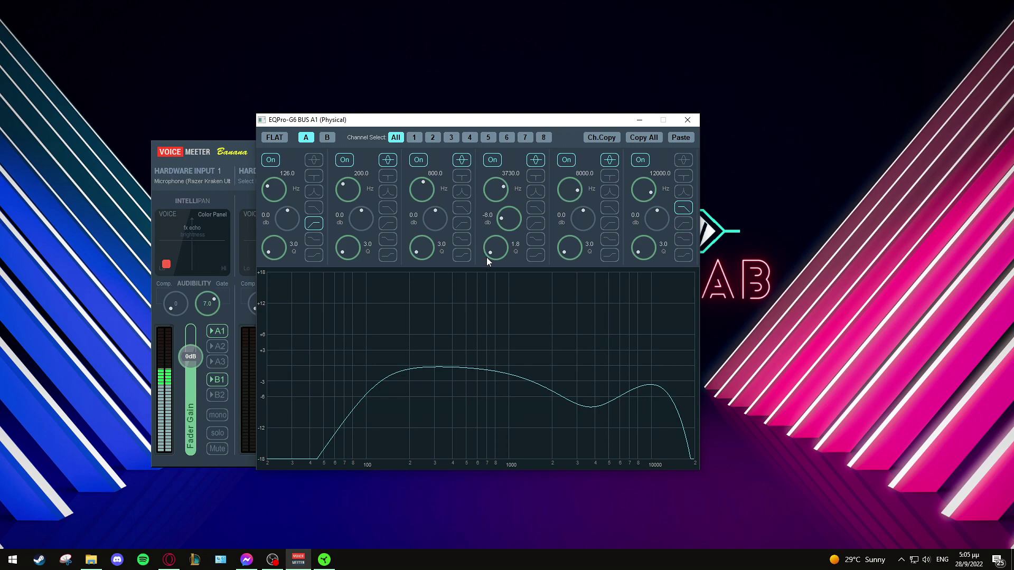
drag(490, 255, 440, 254)
click(688, 121)
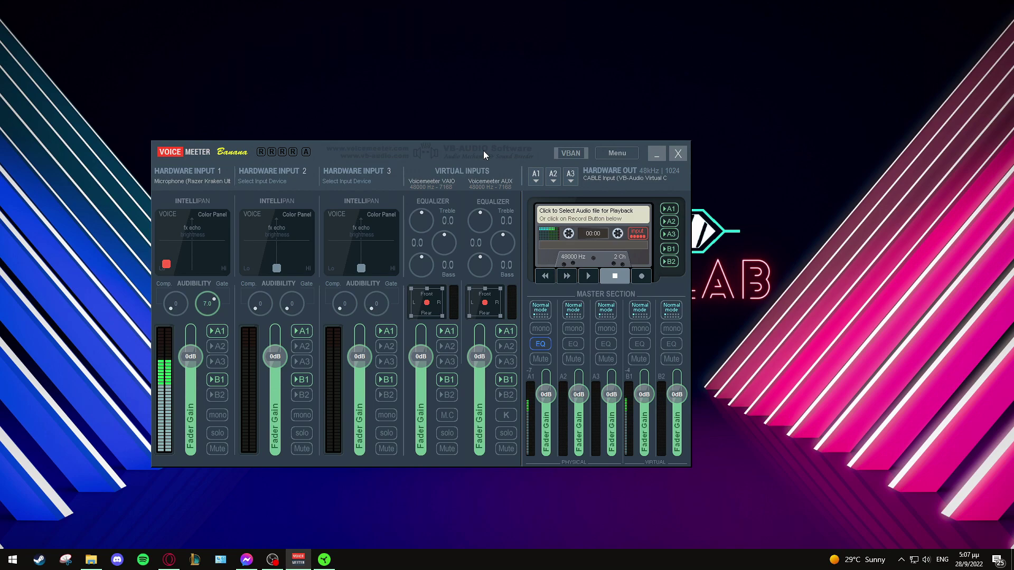
Minimize the mixer and bring up the Windows Sound dialog with its list of playback devices
click(657, 154)
right_click(929, 563)
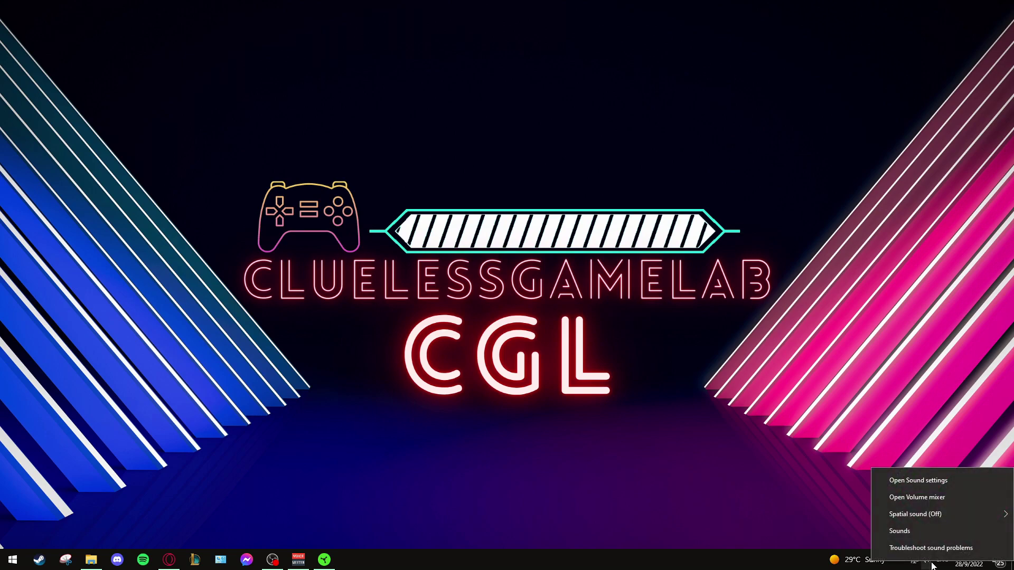
click(919, 532)
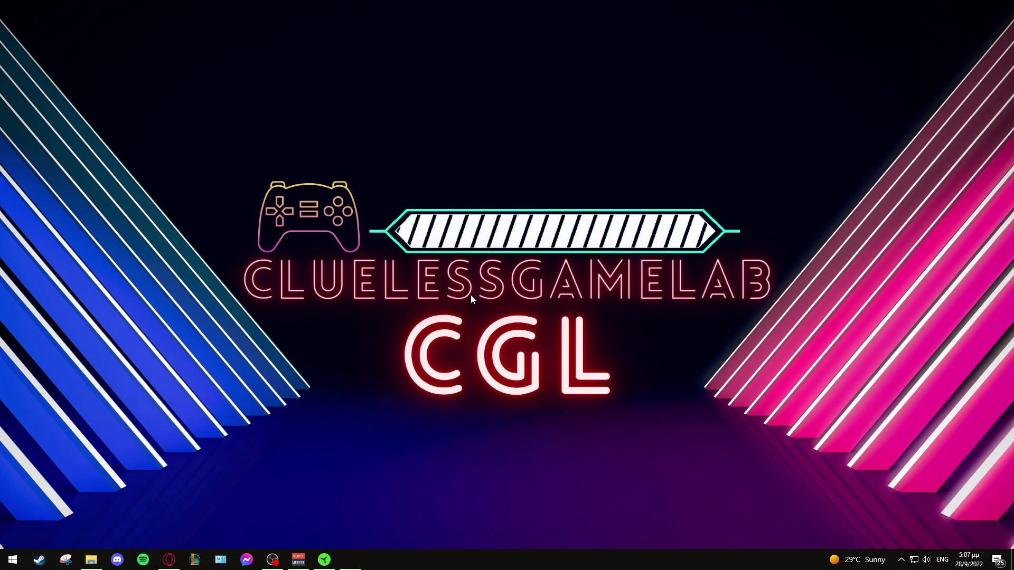
click(36, 36)
drag(74, 22, 206, 44)
scroll(283, 218, down, 2)
drag(343, 138, 344, 189)
drag(345, 154, 340, 178)
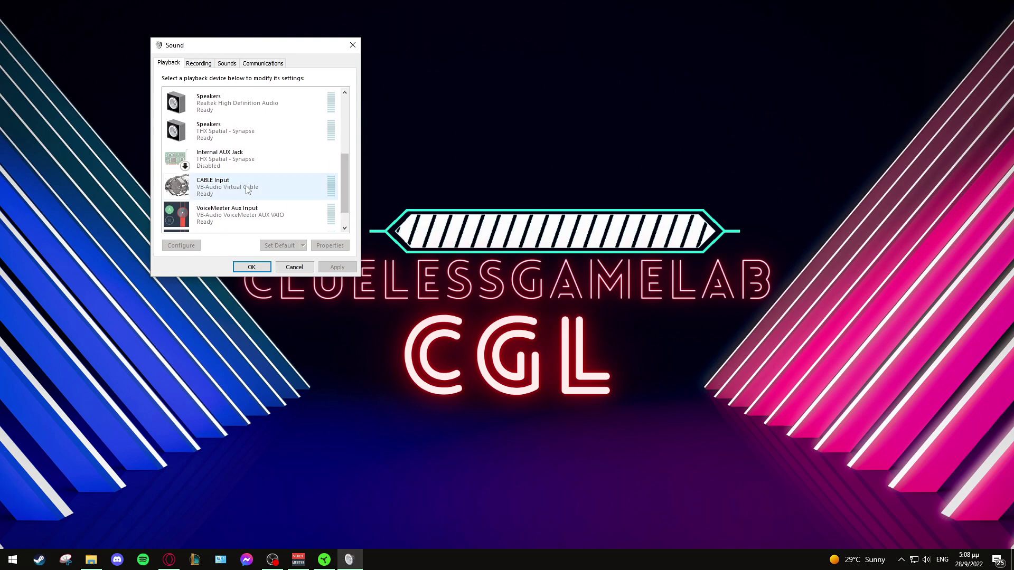
Set the Razer Kraken Ultimate speakers' default format to 16 bit, 48000 Hz (DVD Quality) and confirm
scroll(227, 158, up, 1)
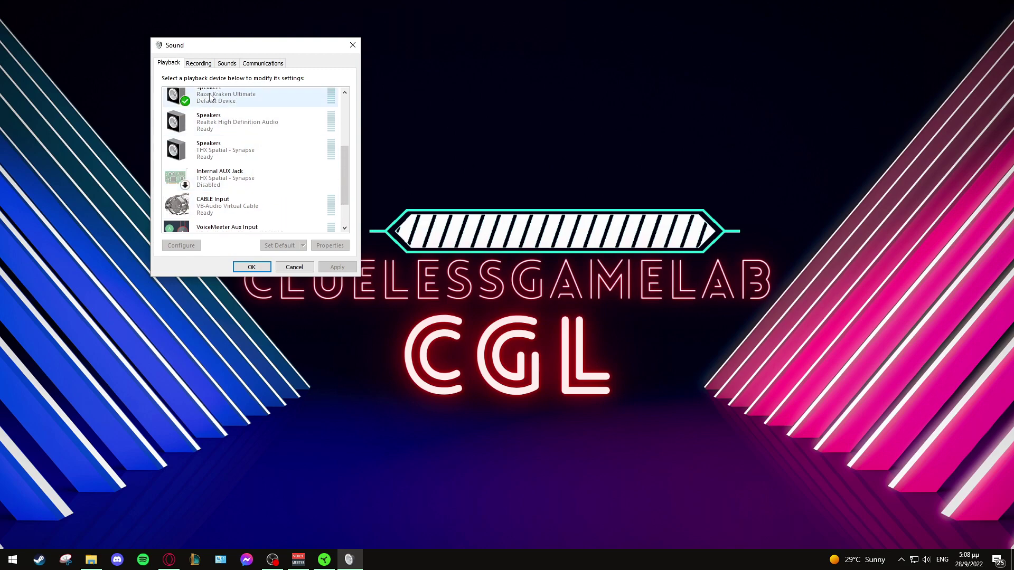
right_click(216, 96)
click(257, 180)
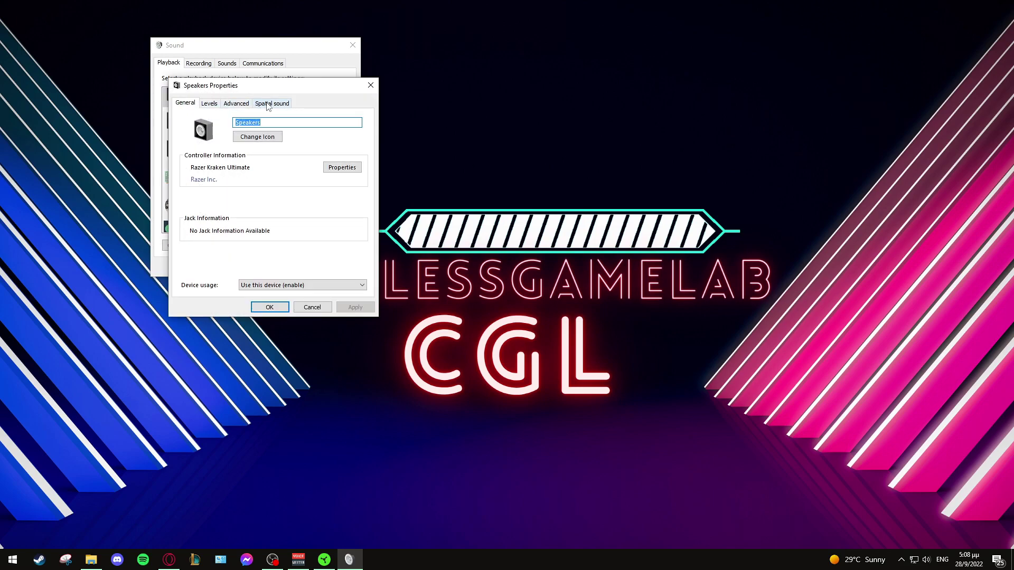
click(239, 105)
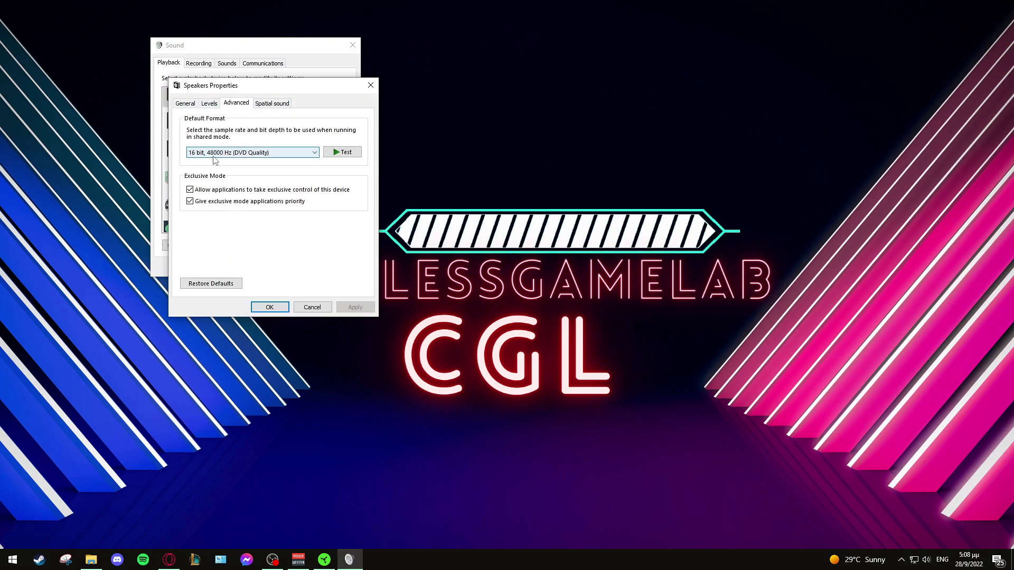
click(267, 153)
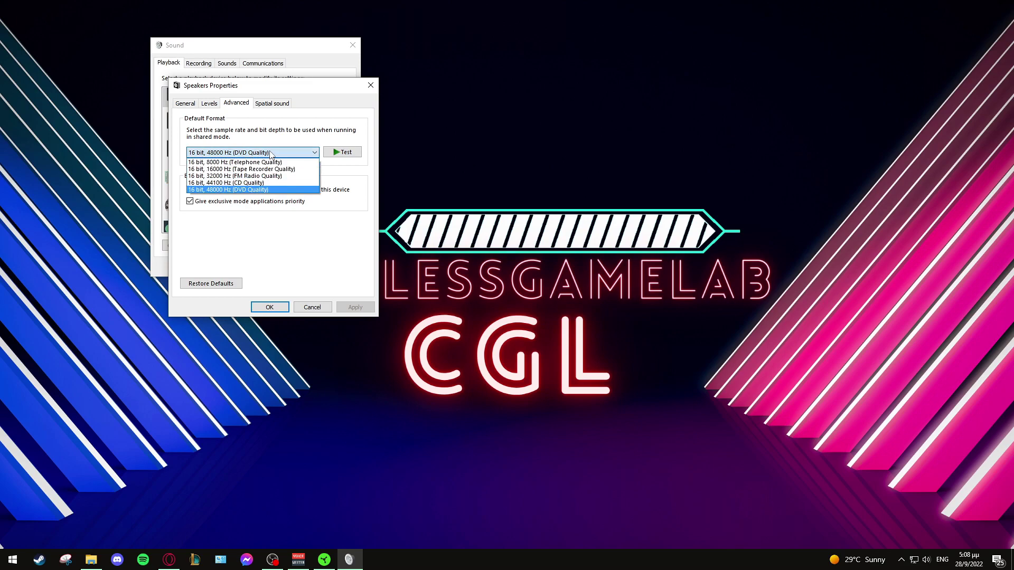
click(243, 190)
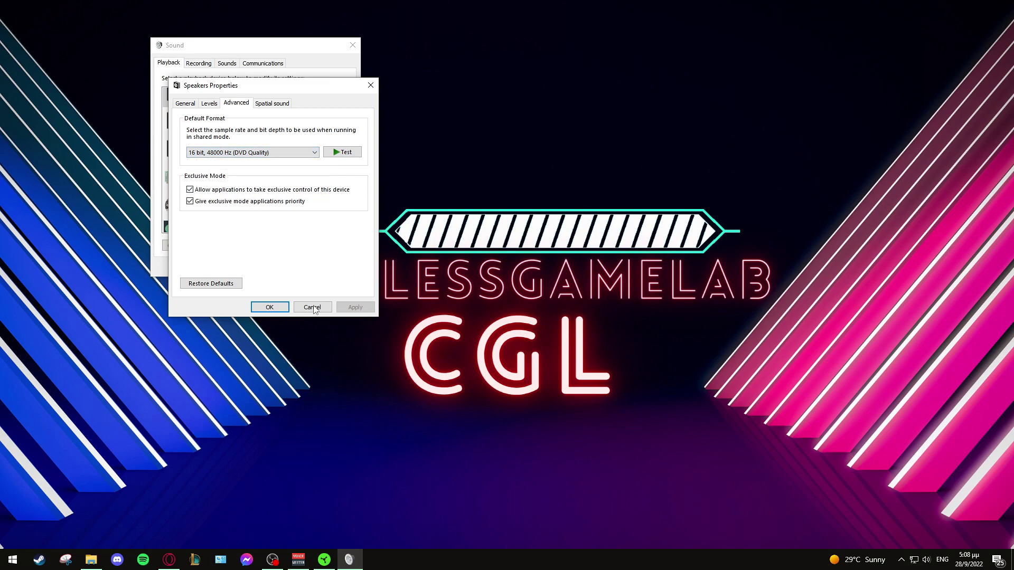
click(283, 308)
Check the CABLE Input playback device's default format options and confirm its properties
scroll(229, 193, down, 1)
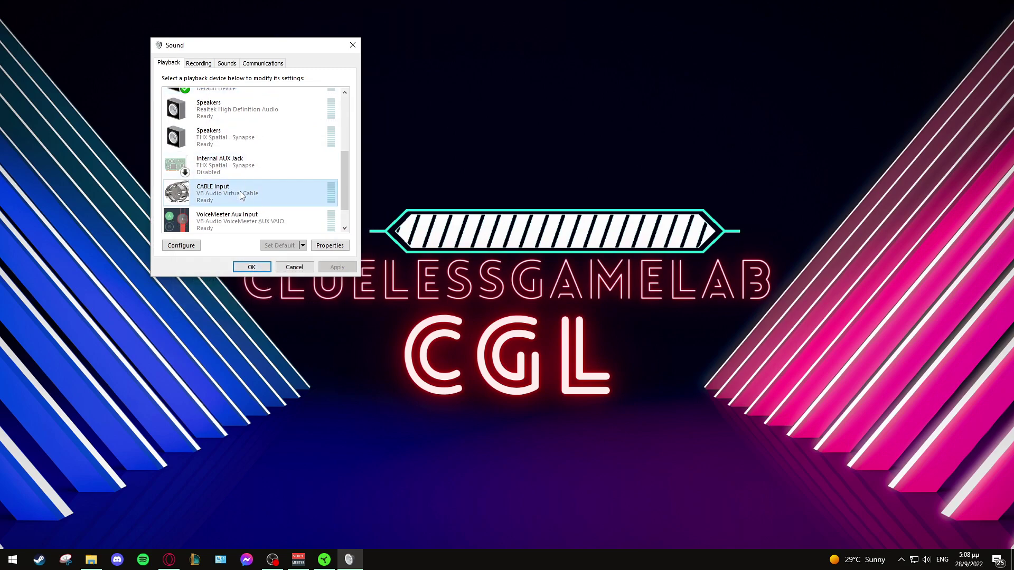
double_click(240, 191)
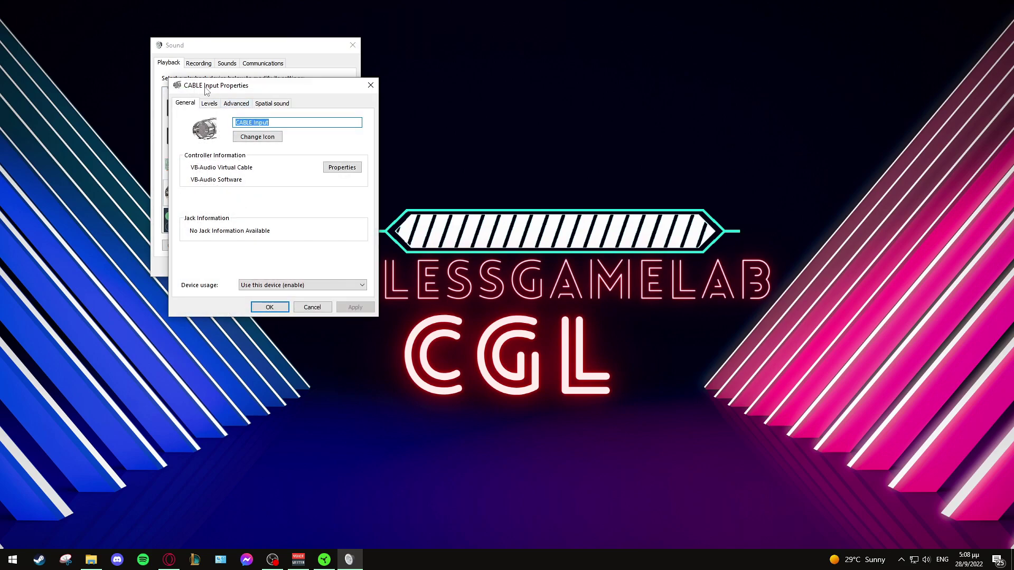
click(238, 105)
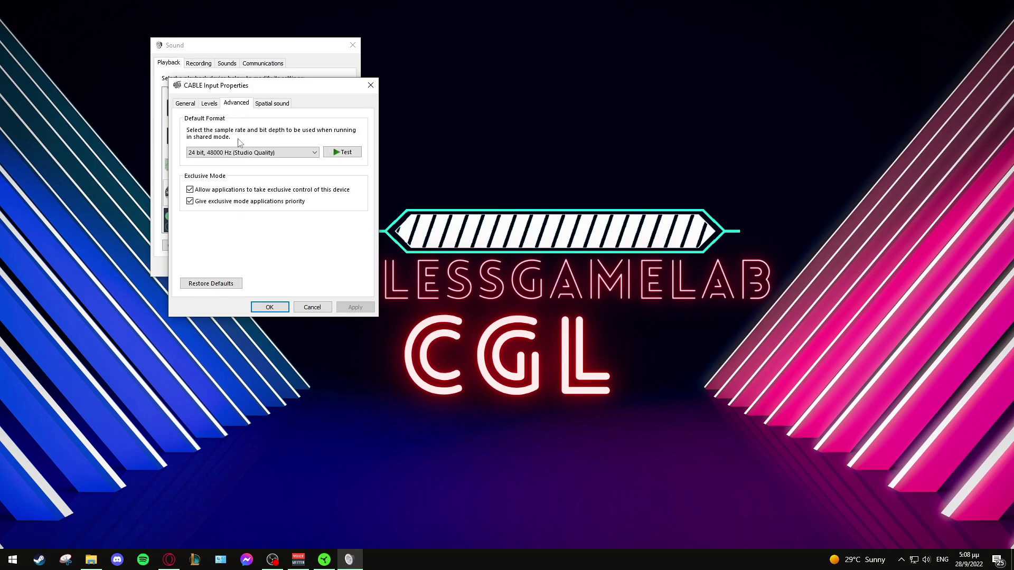
click(214, 154)
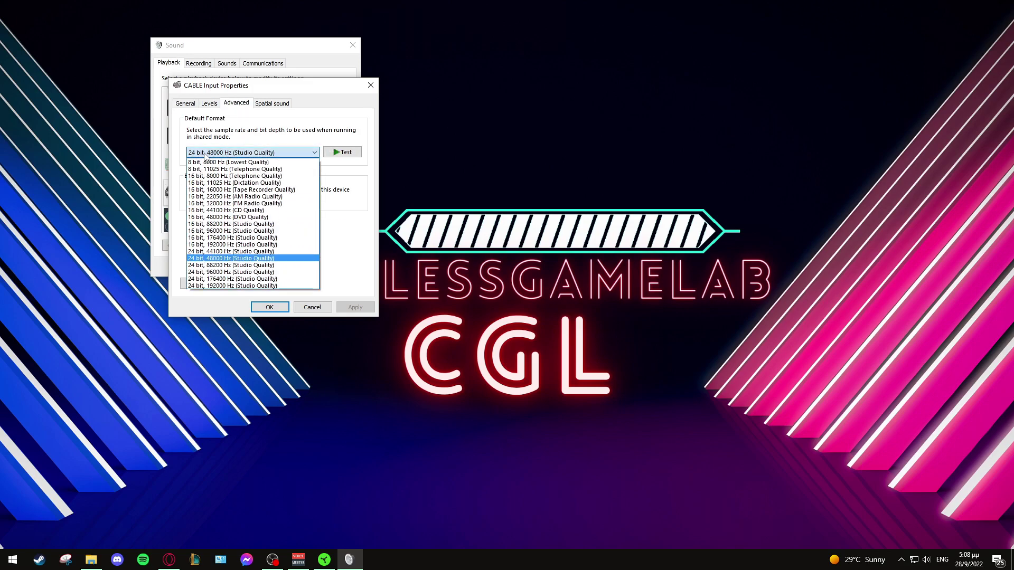
click(211, 154)
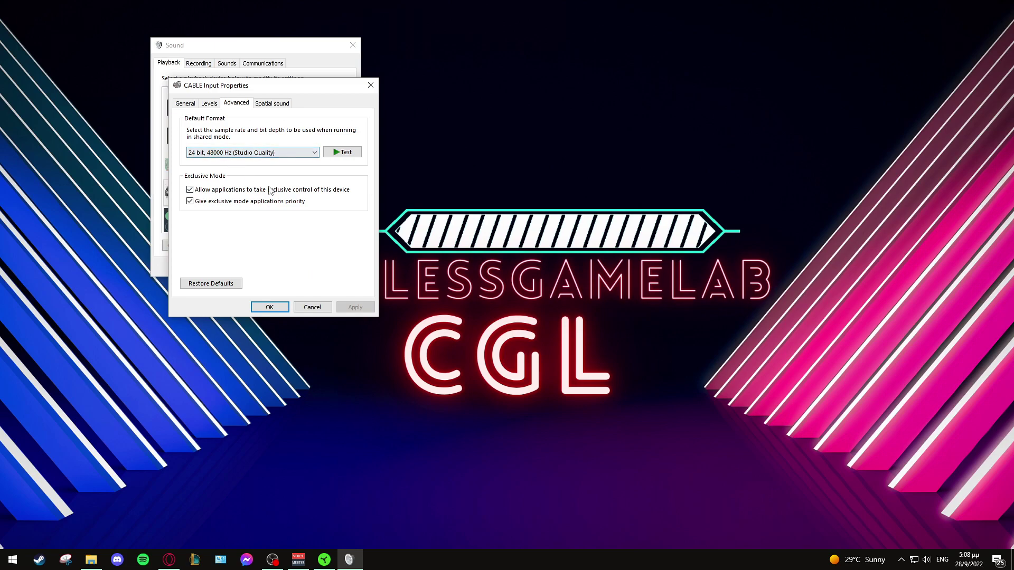
click(265, 309)
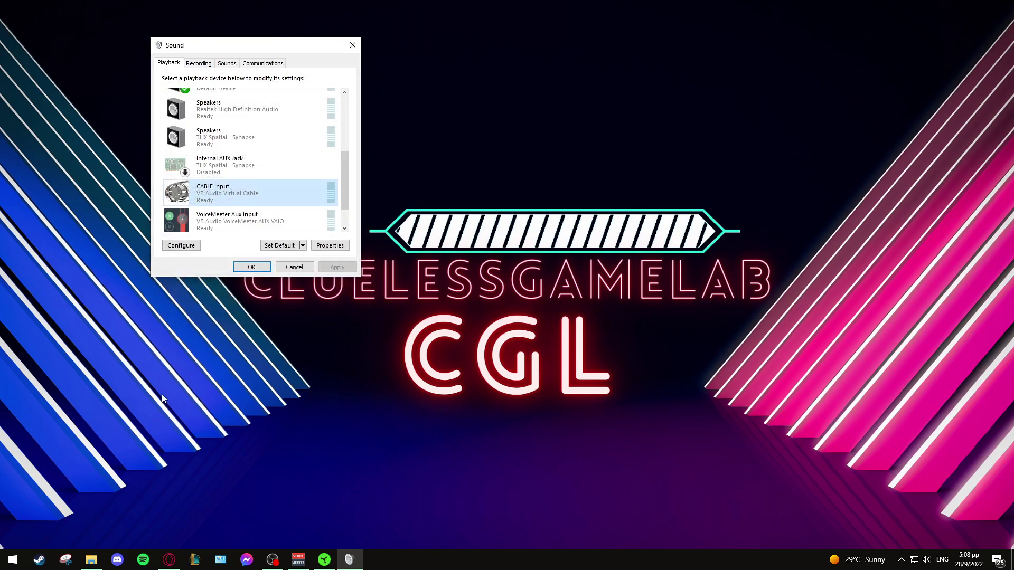
Check the default format options of the headset microphone among the recording devices and confirm its properties
click(198, 64)
double_click(194, 161)
click(220, 153)
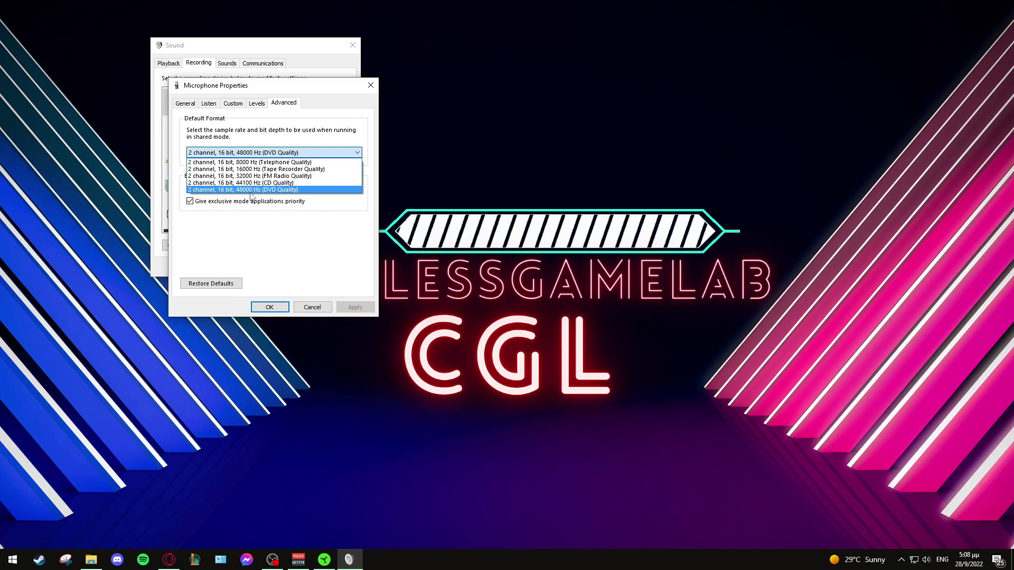
click(336, 203)
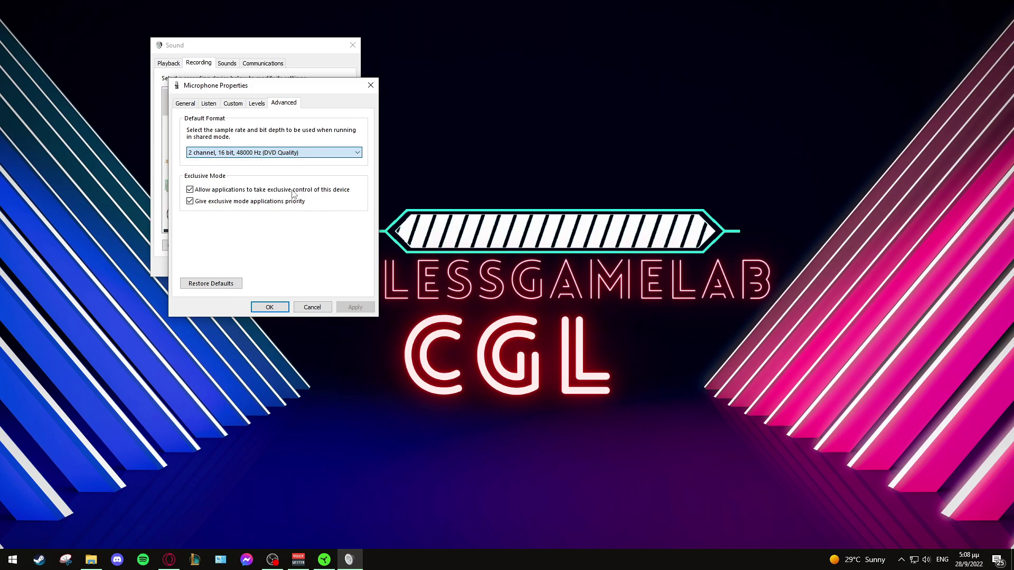
click(282, 308)
Check the CABLE Output recording device's default format and general properties, then close its properties
scroll(328, 158, down, 3)
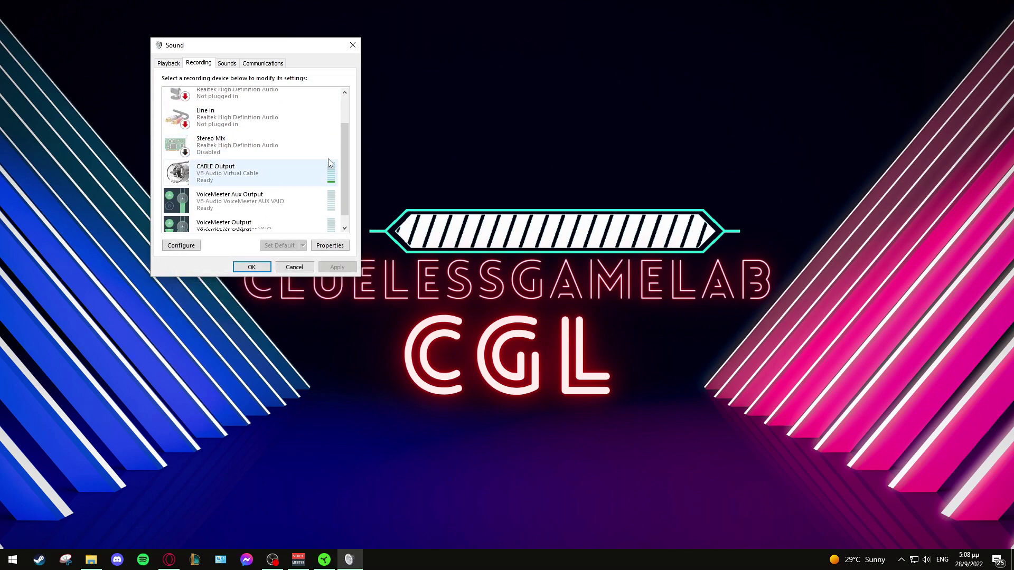
scroll(346, 158, down, 1)
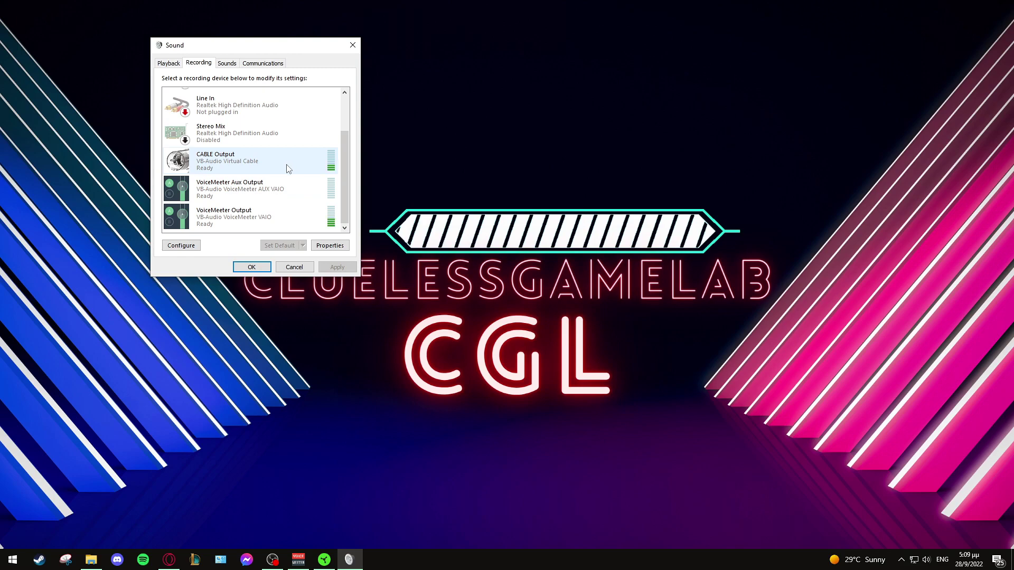
double_click(230, 160)
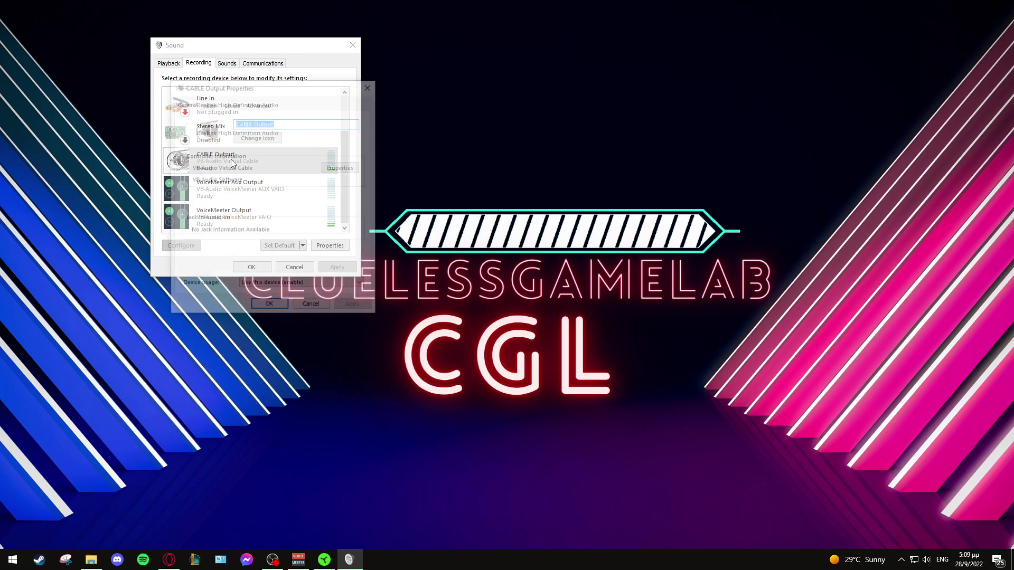
click(254, 103)
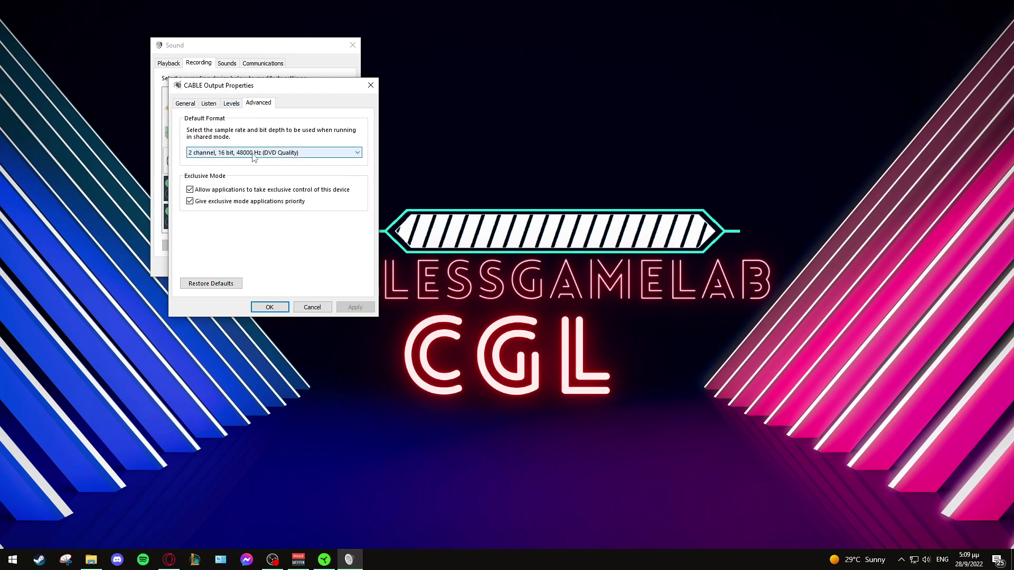
click(185, 103)
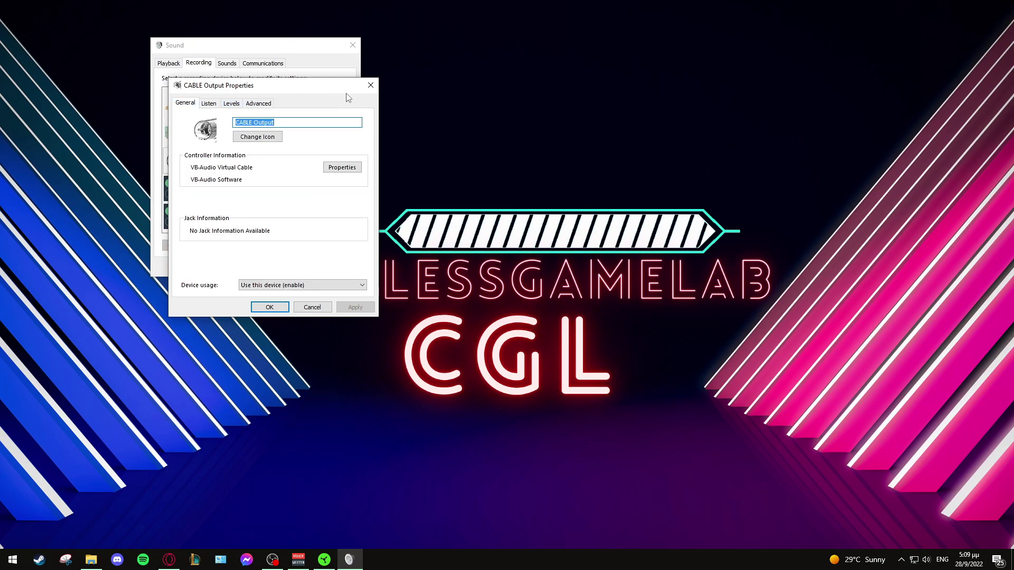
click(370, 86)
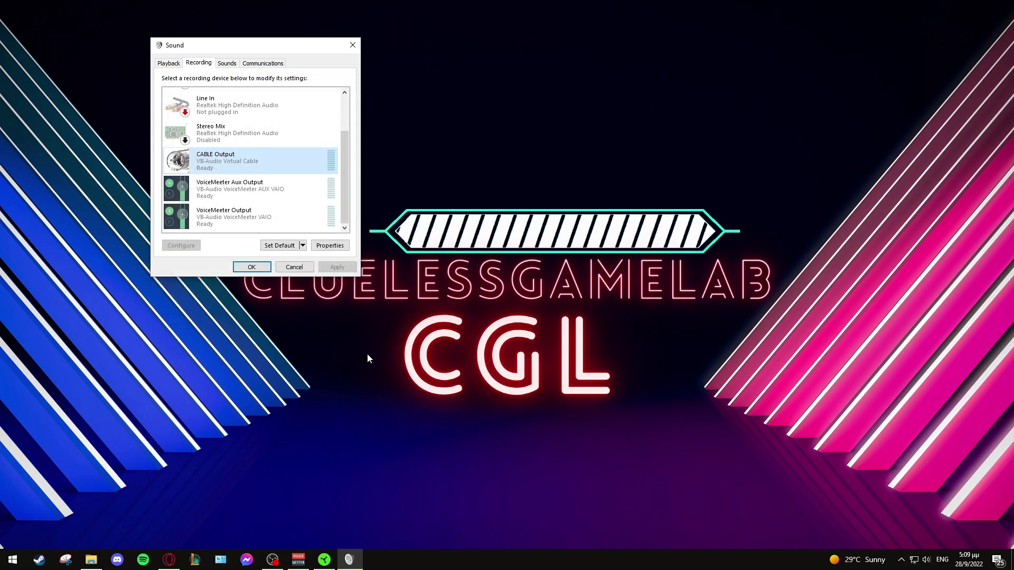
Check the default formats of the VoiceMeeter Aux Output and VoiceMeeter Output recording devices
double_click(250, 191)
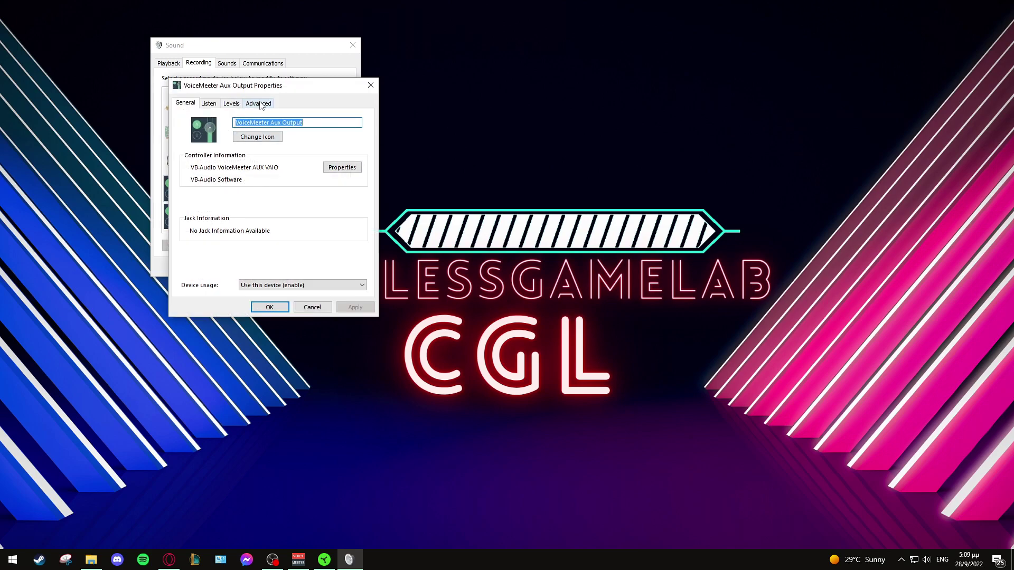
click(260, 104)
click(370, 85)
double_click(229, 222)
click(258, 104)
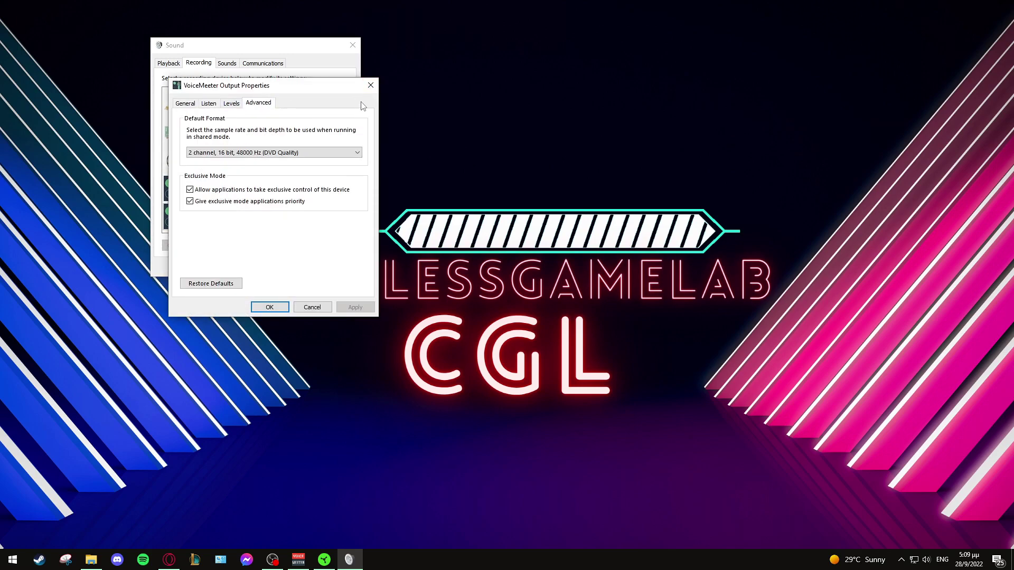
click(370, 85)
Check the default formats of the VoiceMeeter Aux Input and VoiceMeeter Input playback devices and close the Sound dialog
click(169, 63)
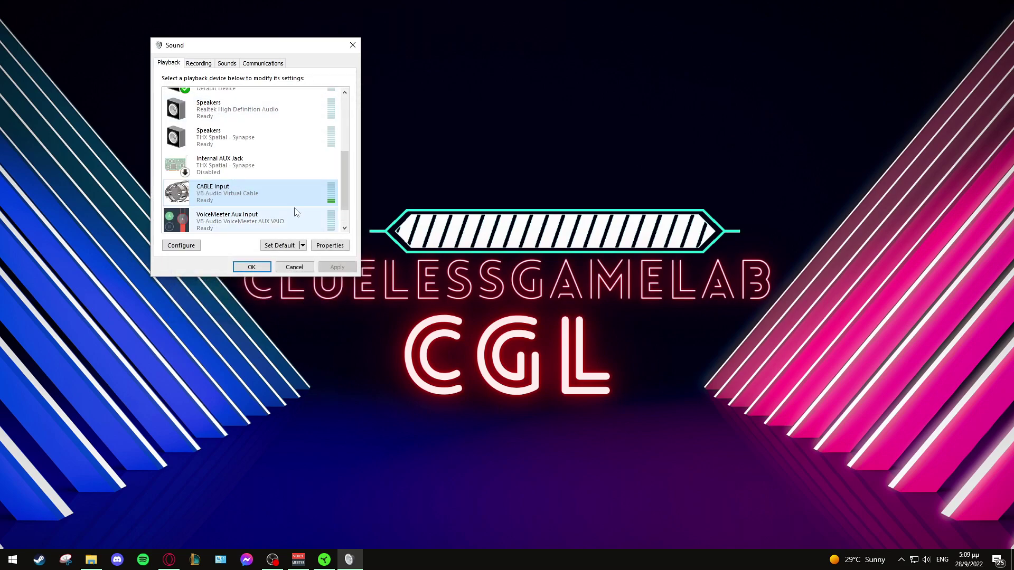
double_click(258, 196)
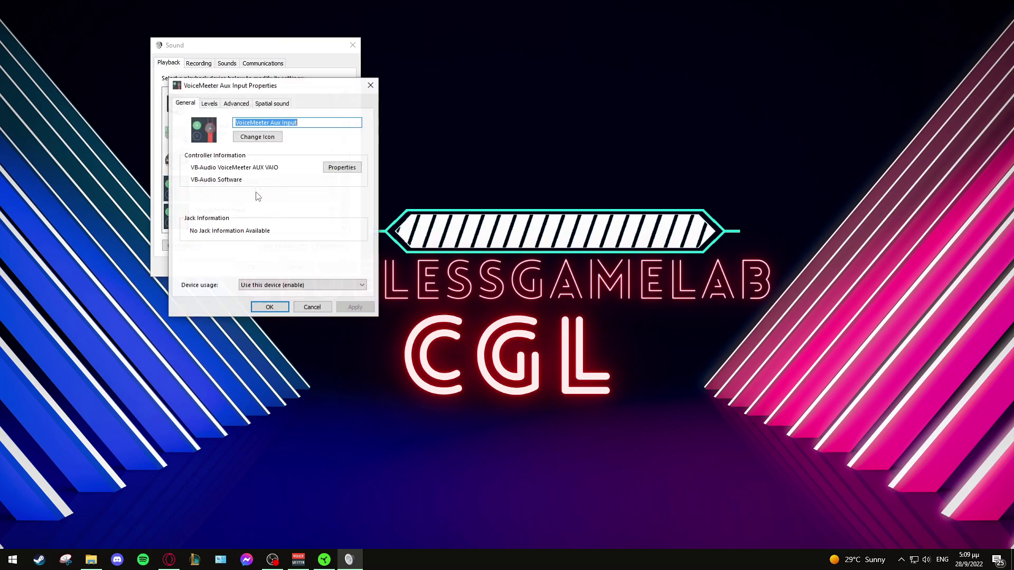
click(249, 107)
click(370, 86)
click(235, 219)
double_click(235, 218)
click(236, 103)
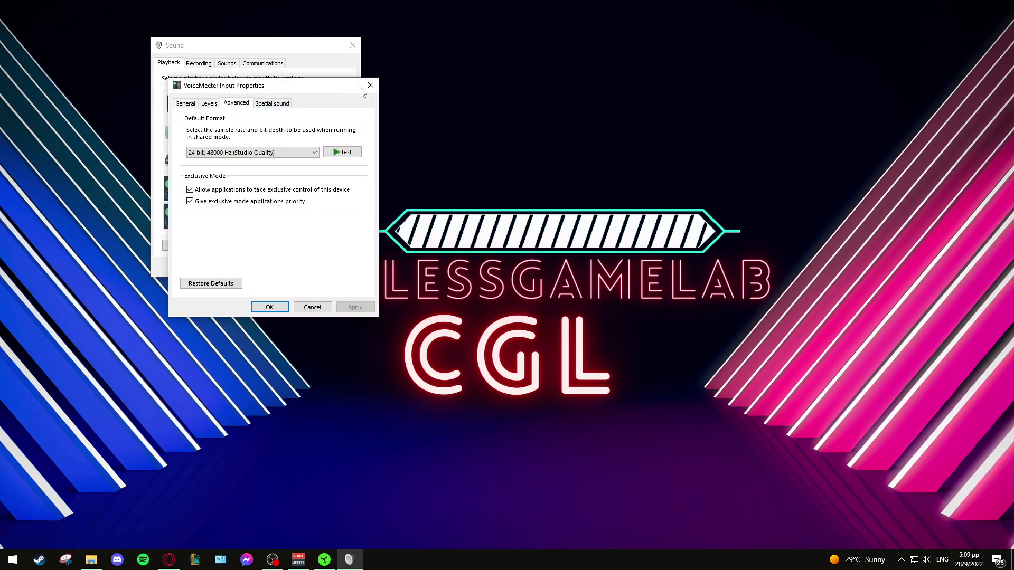
click(371, 86)
click(353, 45)
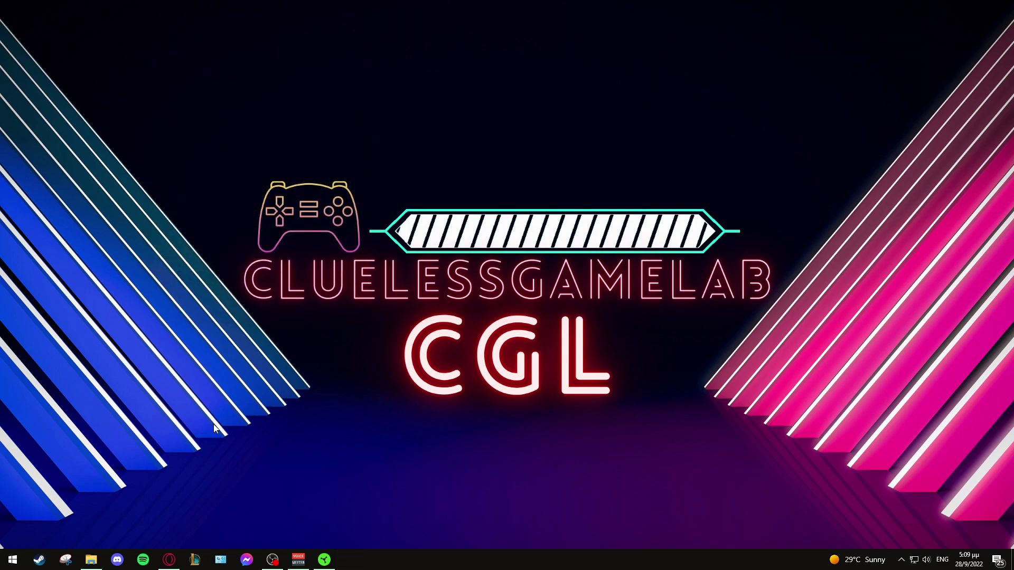
Open the Virtual IO Control Panel, choose an internal sampling rate of 48000 Hz and close it
click(10, 560)
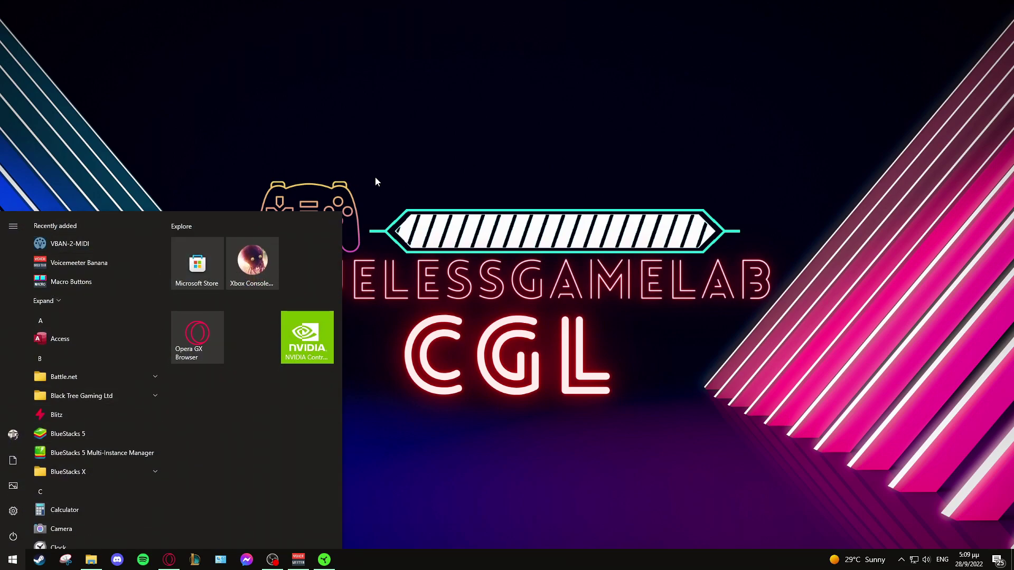
text(Virtual IO)
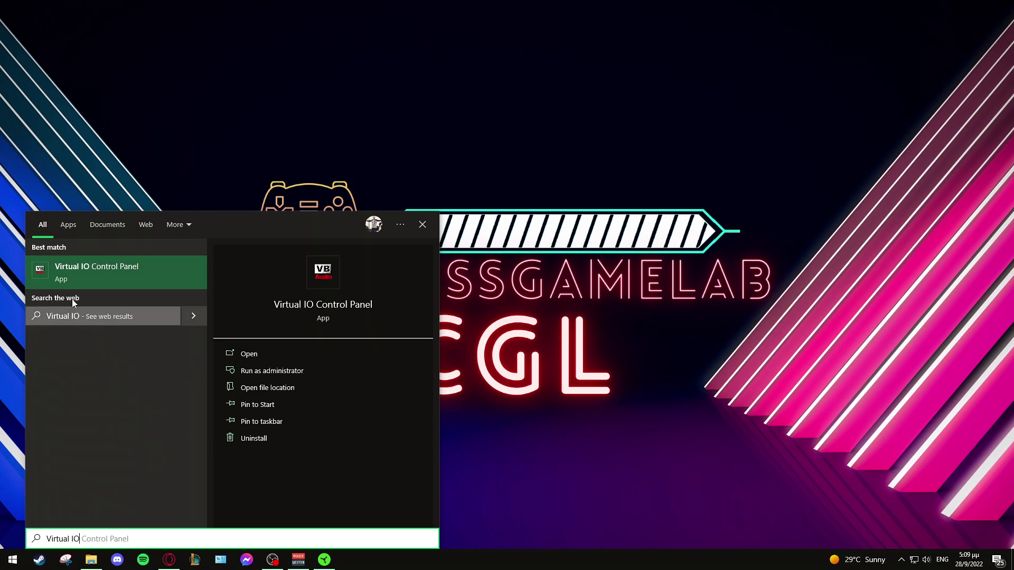
click(84, 270)
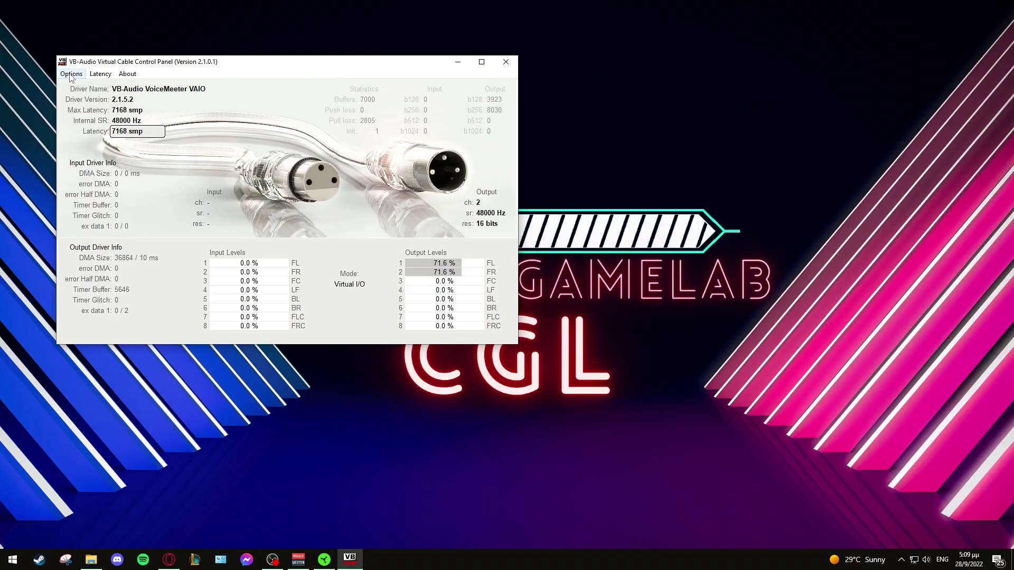
click(70, 74)
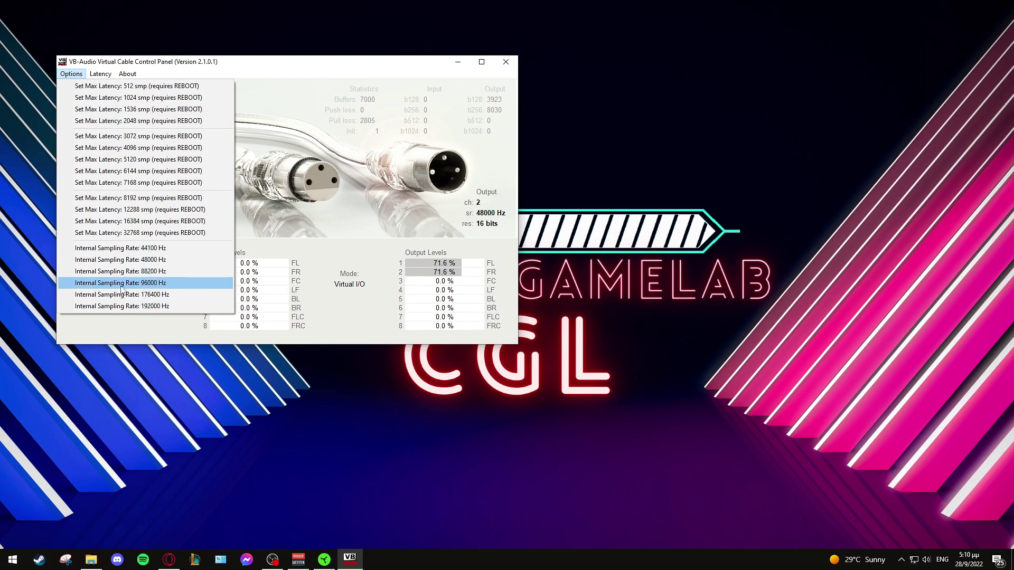
click(152, 261)
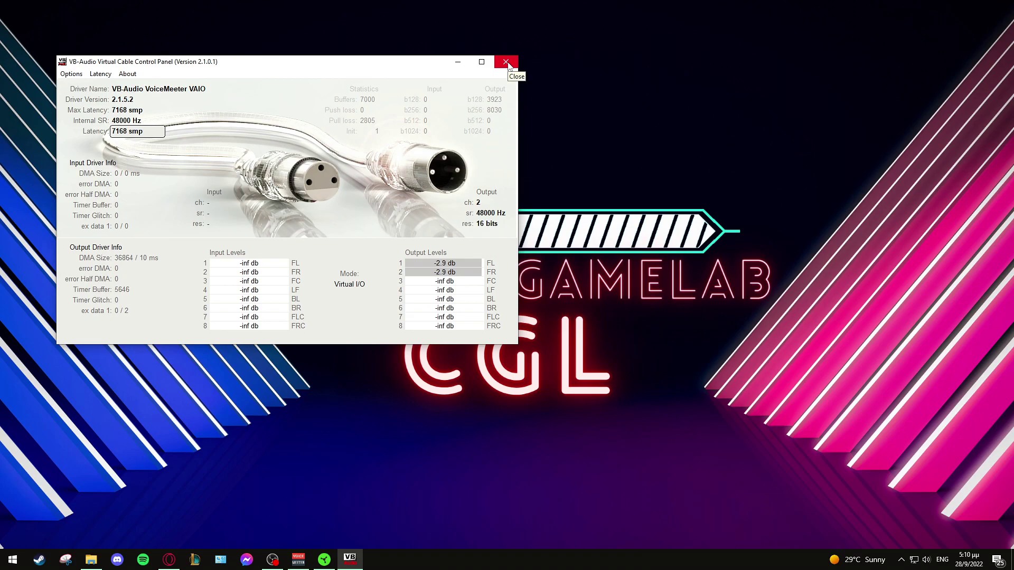
click(506, 62)
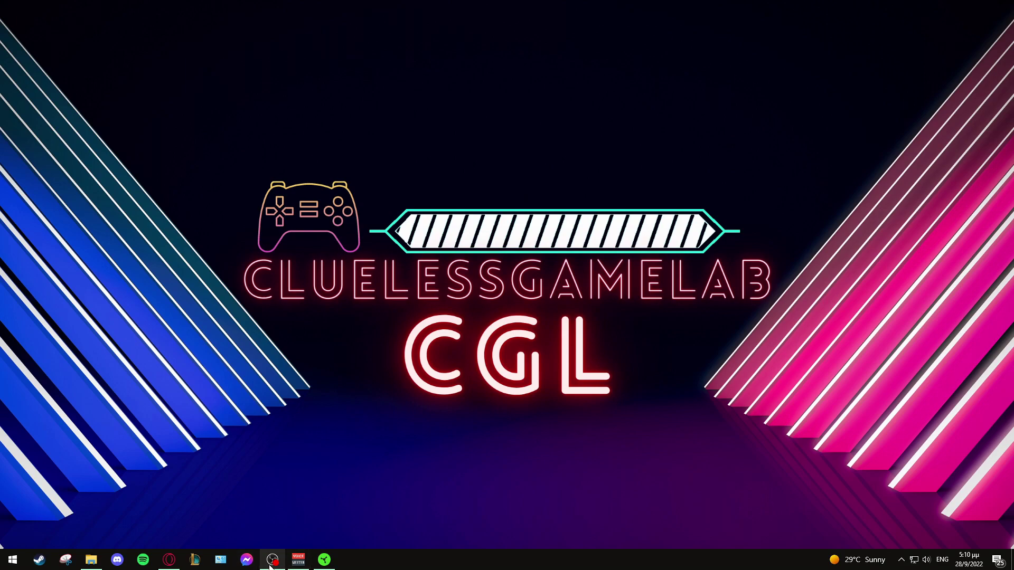
Look through the hidden system tray icons of the programs running in the background
click(902, 563)
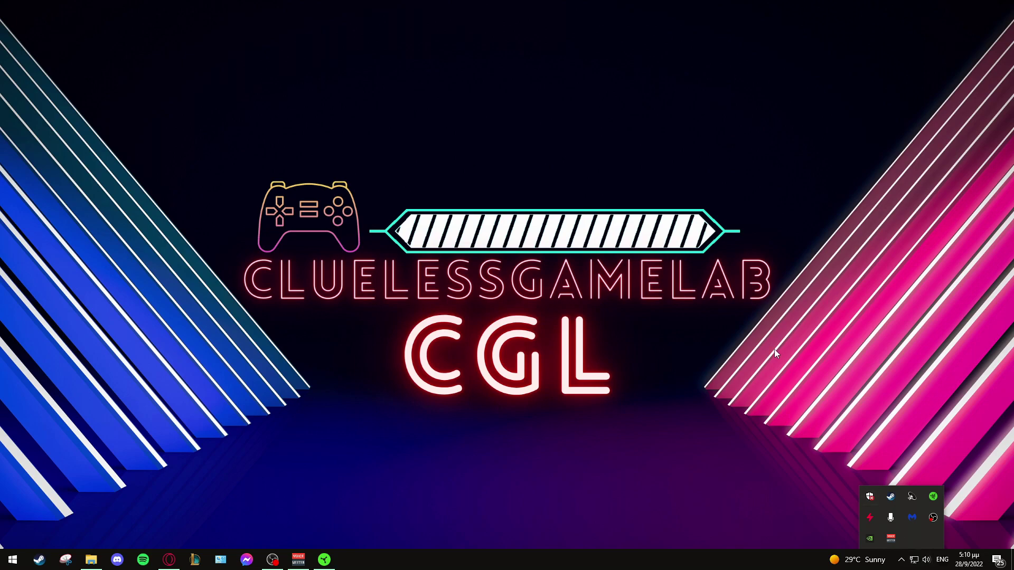
click(643, 352)
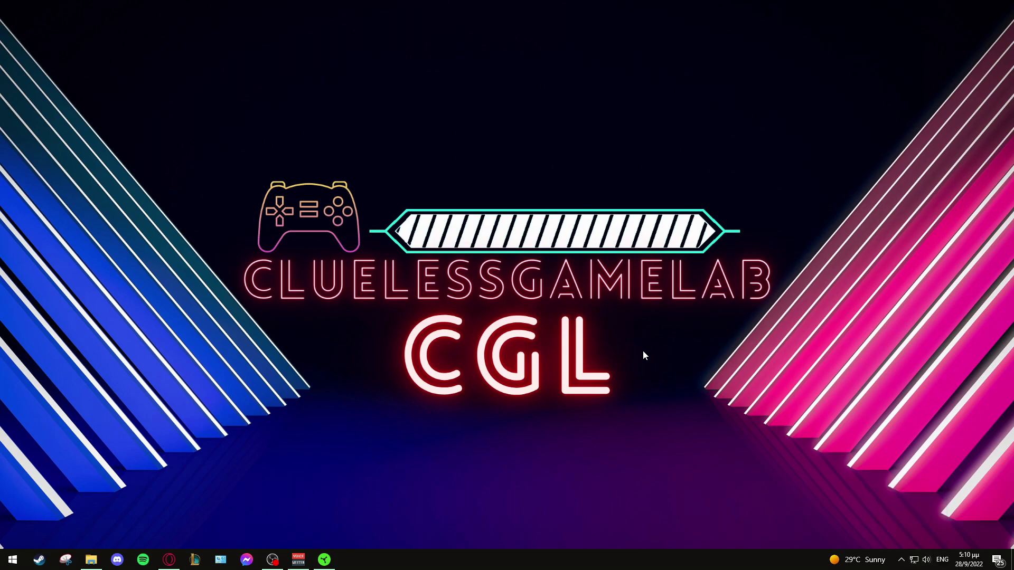
click(901, 559)
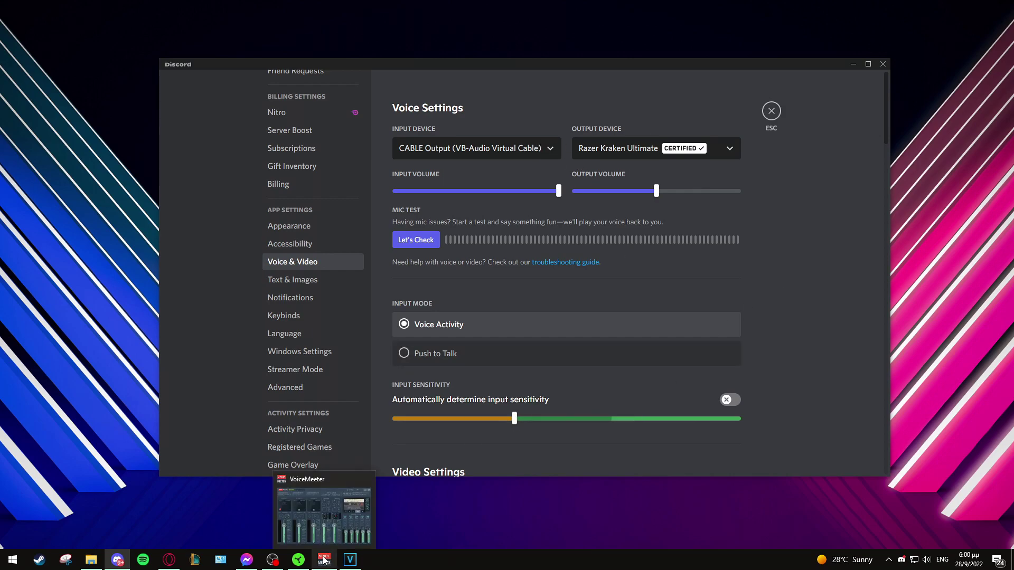
click(889, 560)
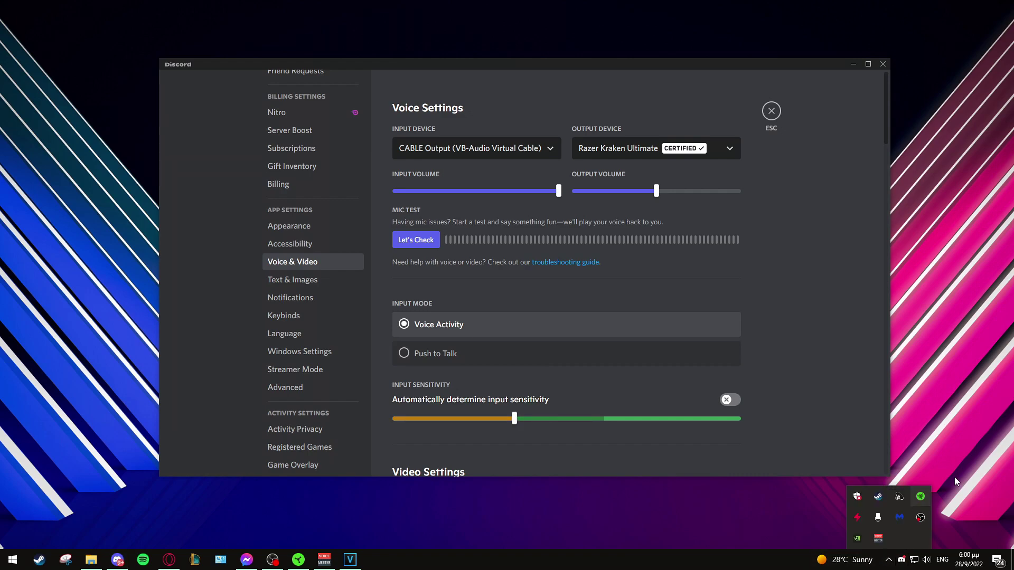
click(785, 404)
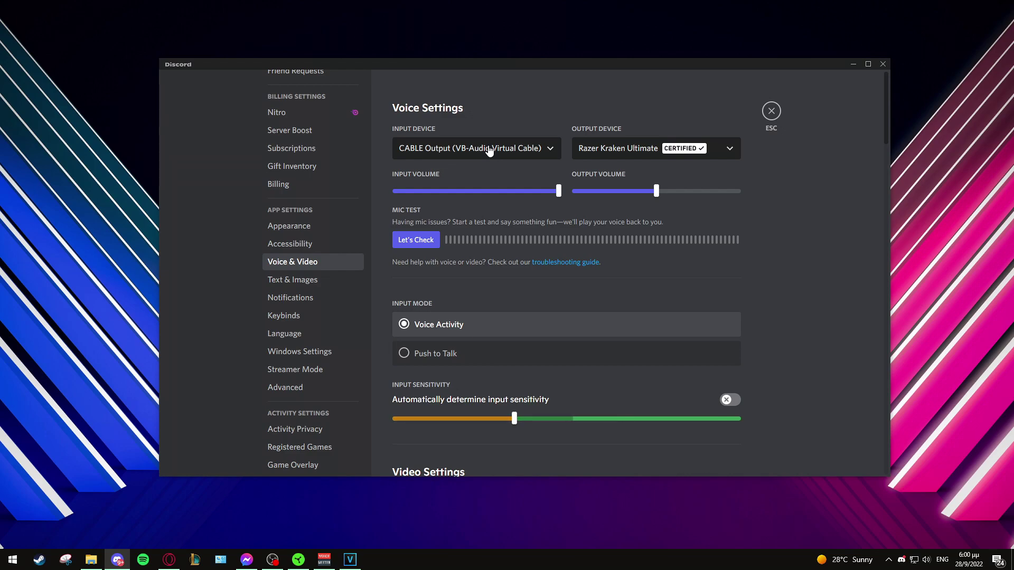
Review the input device choices in Discord's voice settings, including CABLE Output (VB-Audio Virtual Cable)
click(513, 150)
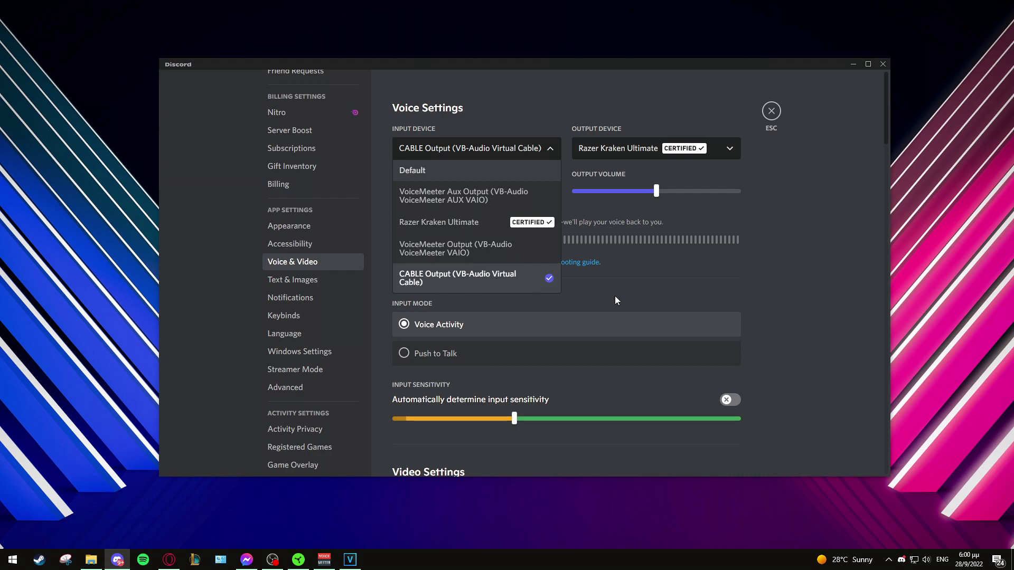
click(539, 150)
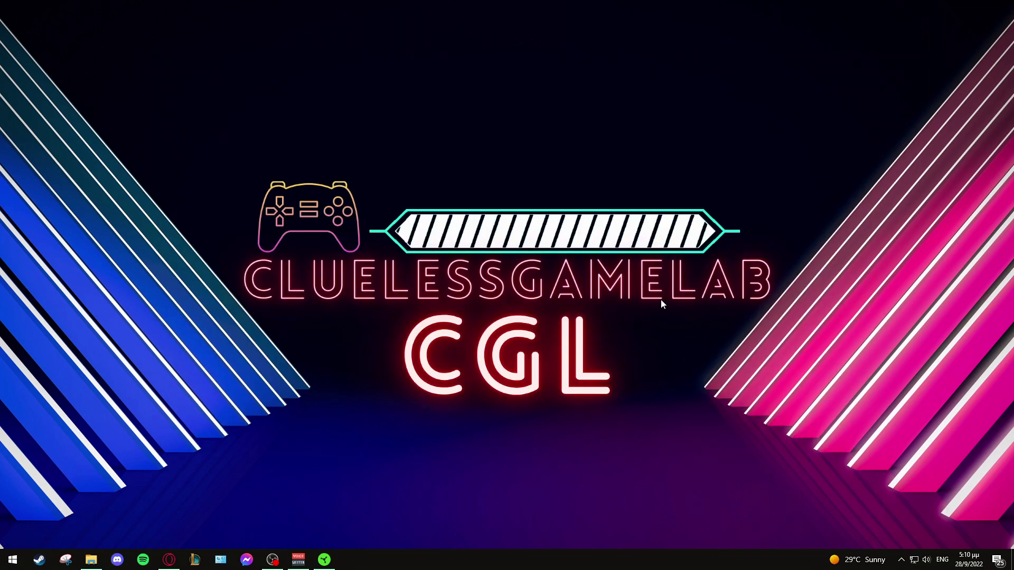
Switch to Voicemeeter Banana and move its mixer window to the middle of the desktop
click(299, 559)
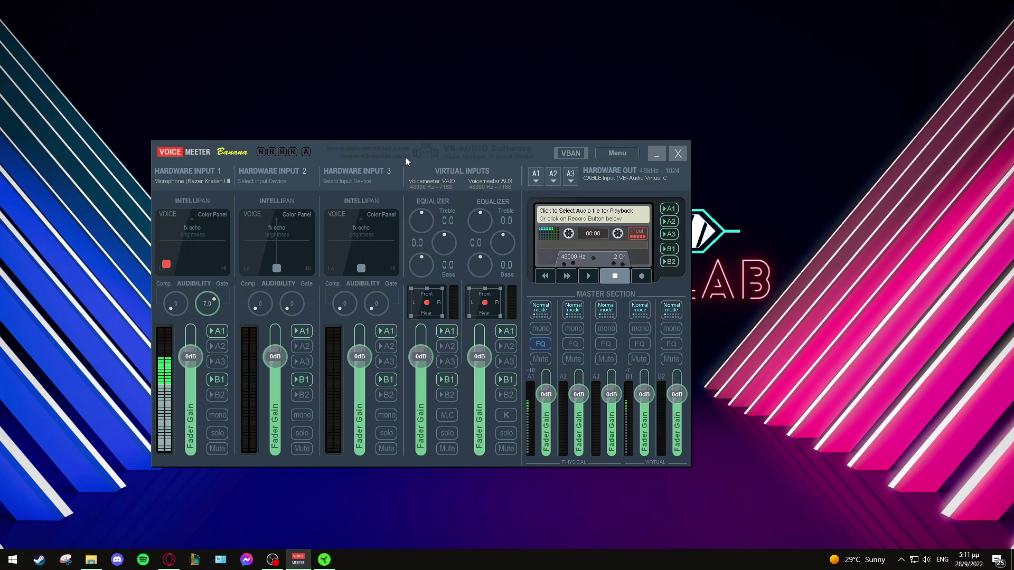
drag(423, 151, 506, 137)
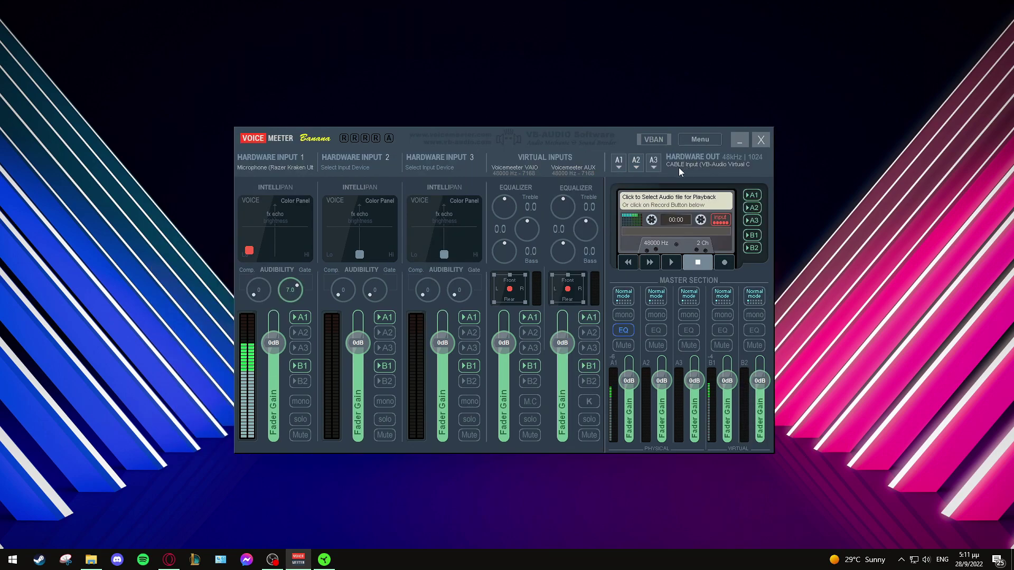